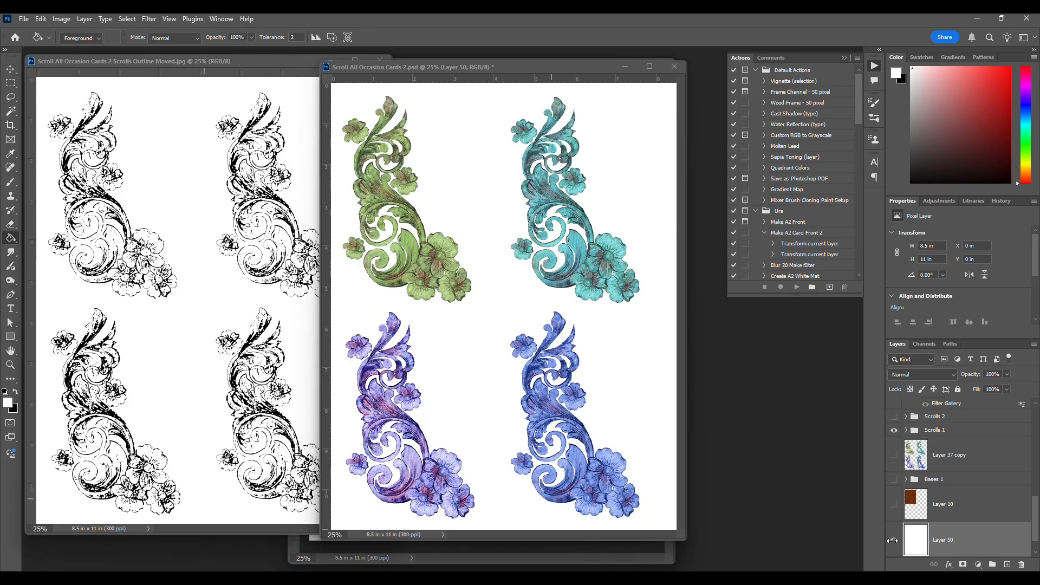
Preview the Bases 1 backgrounds behind the scrolls in the cards document, then hide that group again
click(1036, 518)
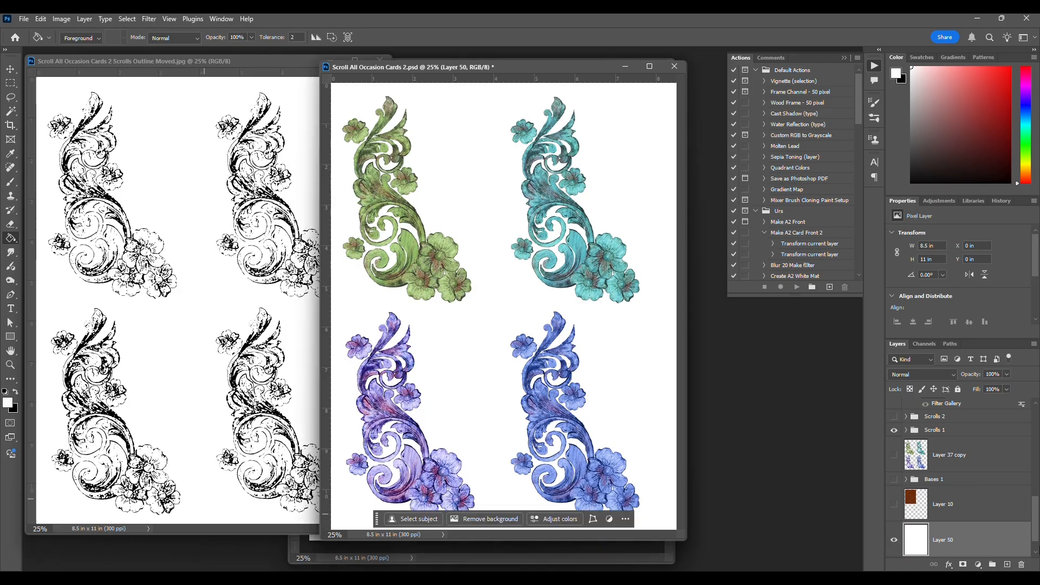
drag(1036, 513, 1036, 524)
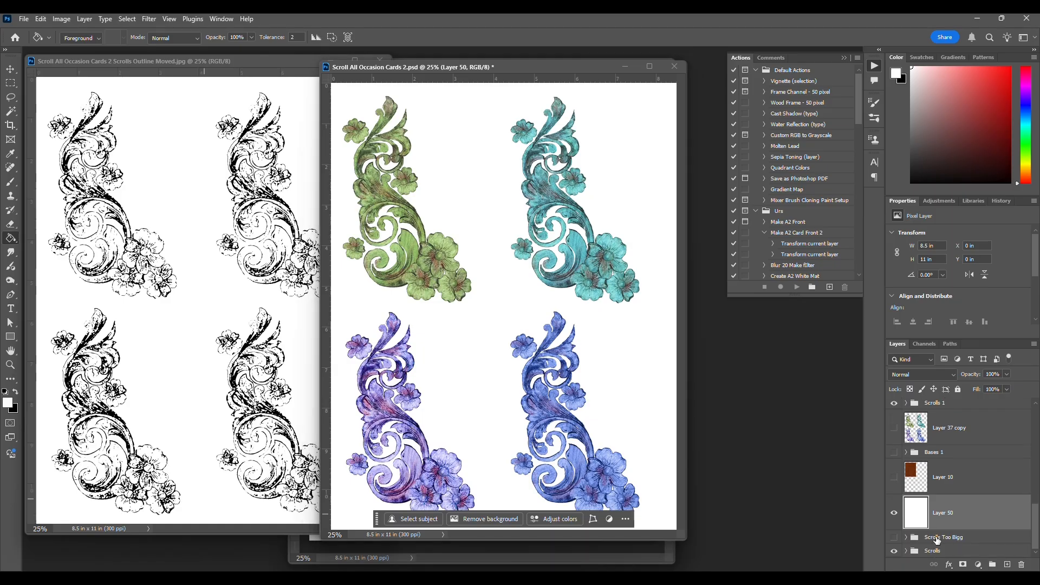
click(895, 452)
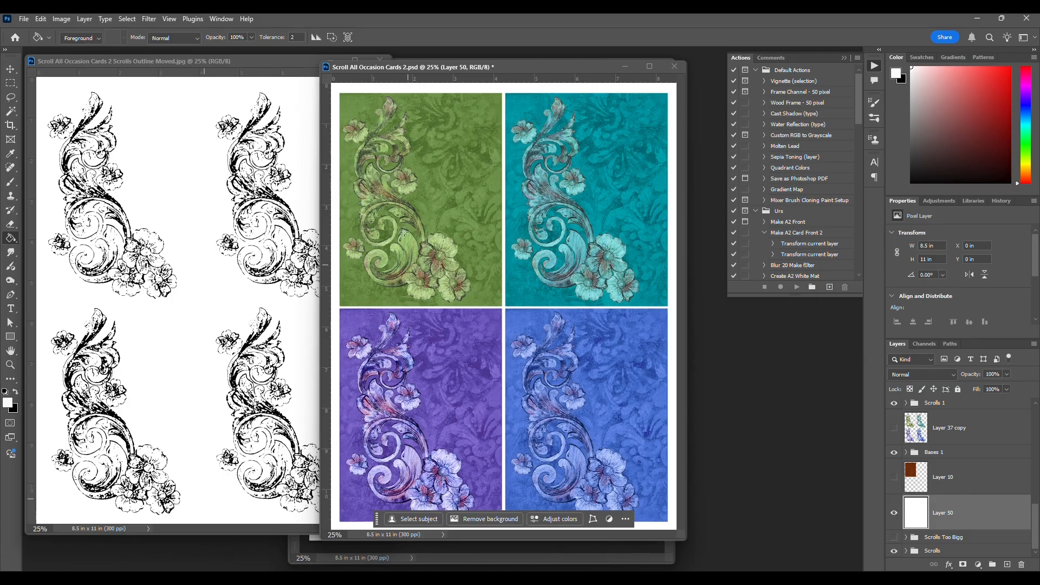
click(894, 453)
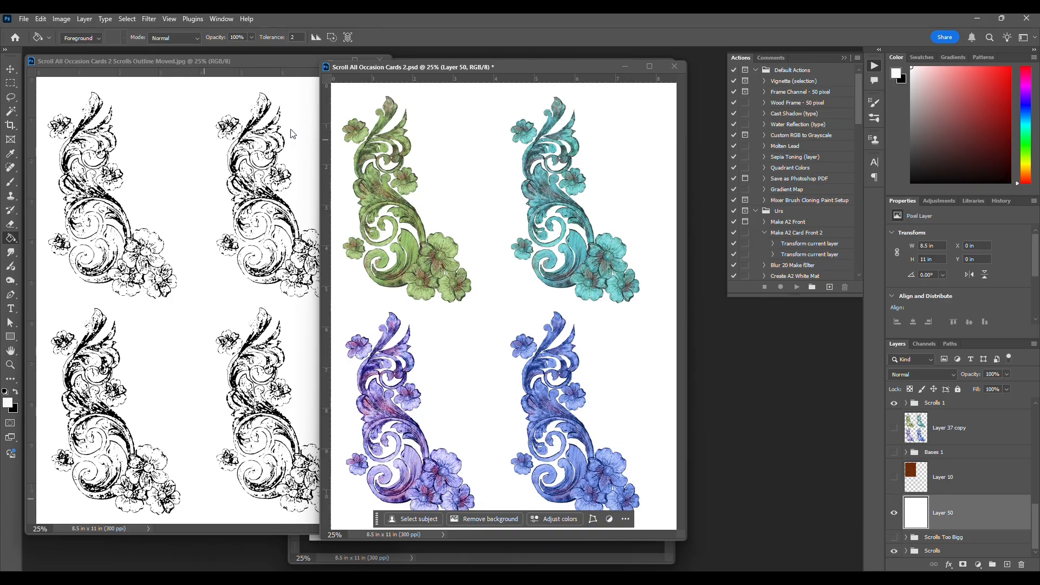
Minimize the scroll outline JPG and the Scroll All Occasion Cards 2 document to bring up Scroll Card PnC Pieces PS.psd
click(199, 62)
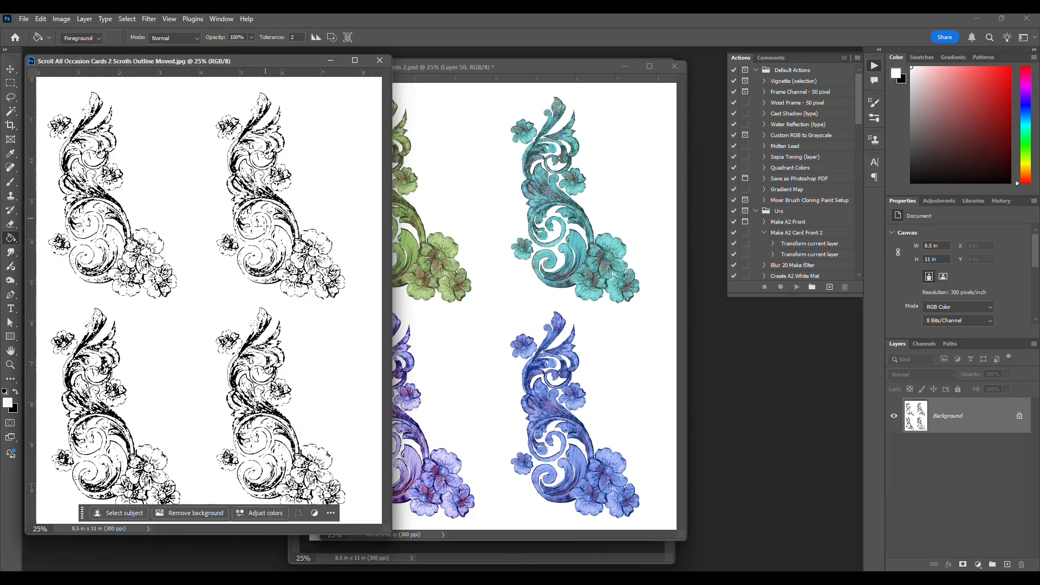
click(332, 61)
click(616, 68)
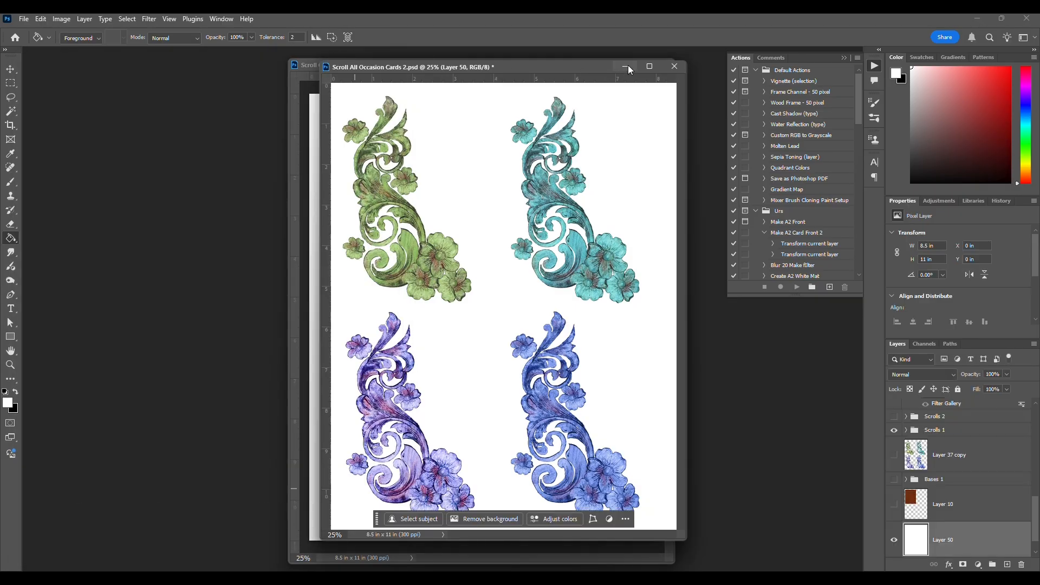
drag(538, 67, 407, 71)
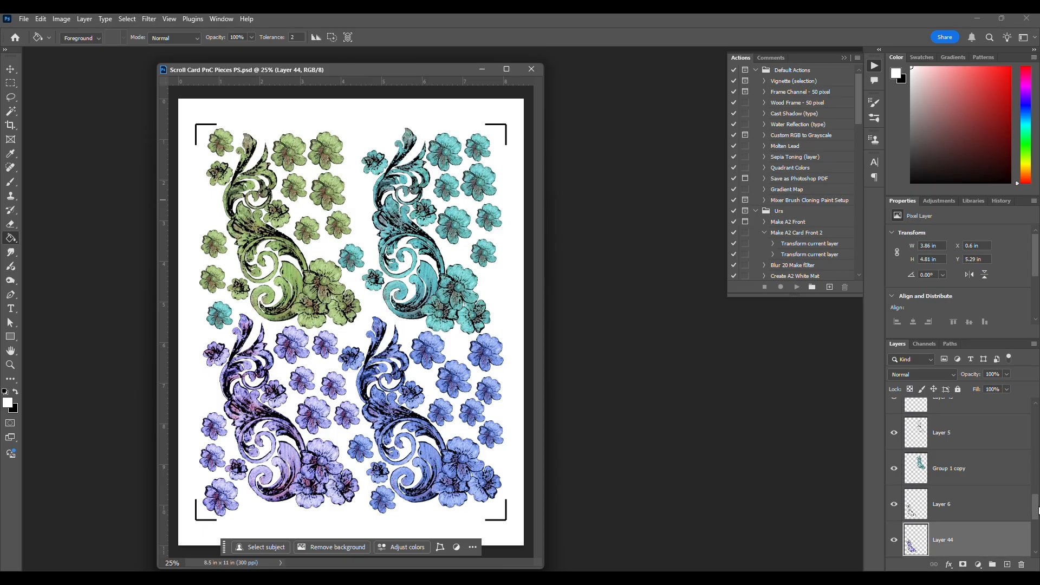
Toggle the visibility of the white Layer 1 and the Marks layer to check them, leaving Layer 1 hidden
drag(1039, 511, 1037, 542)
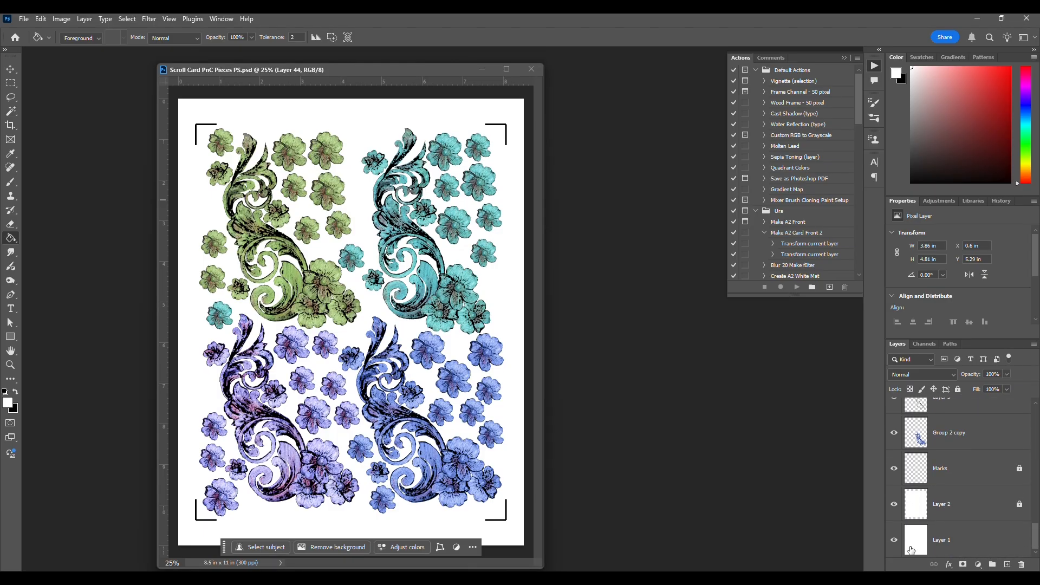
click(895, 540)
click(952, 541)
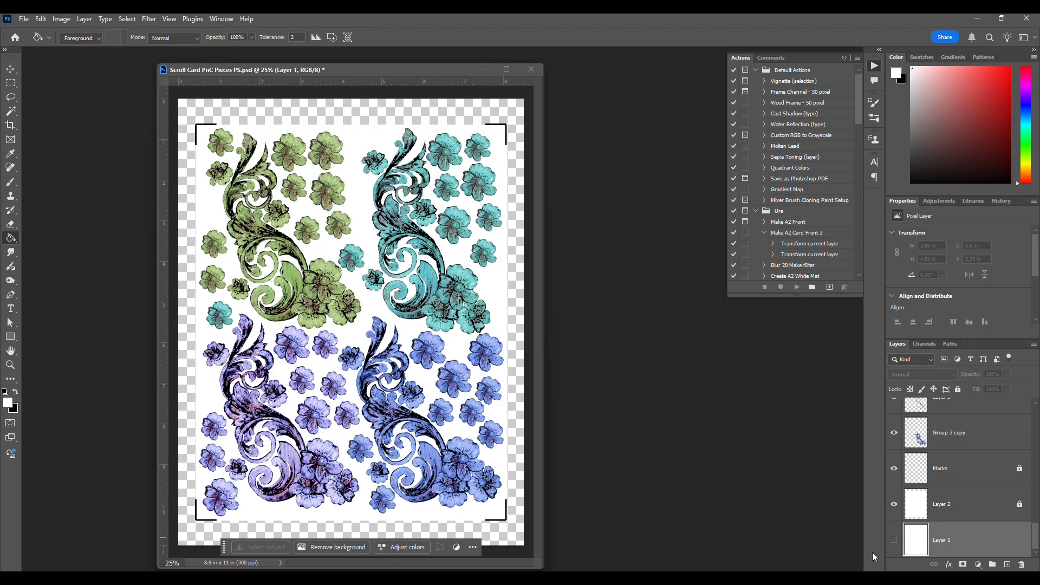
click(894, 540)
click(895, 541)
click(895, 469)
click(895, 469)
Toggle Group 2 copy and Layer 3 off and on to compare the blue scroll's color fill with its outline
drag(1037, 539, 1037, 524)
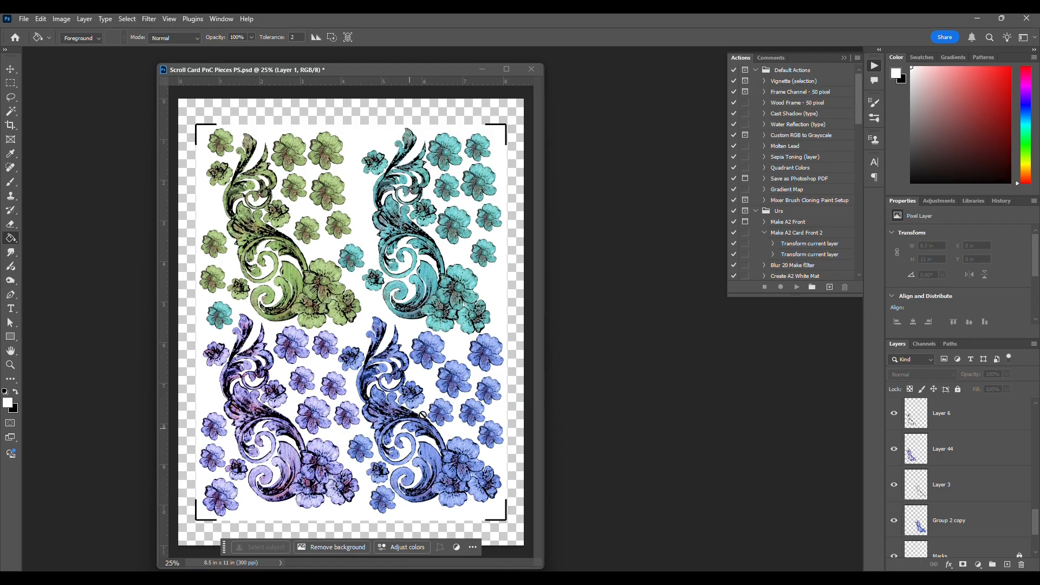
click(895, 521)
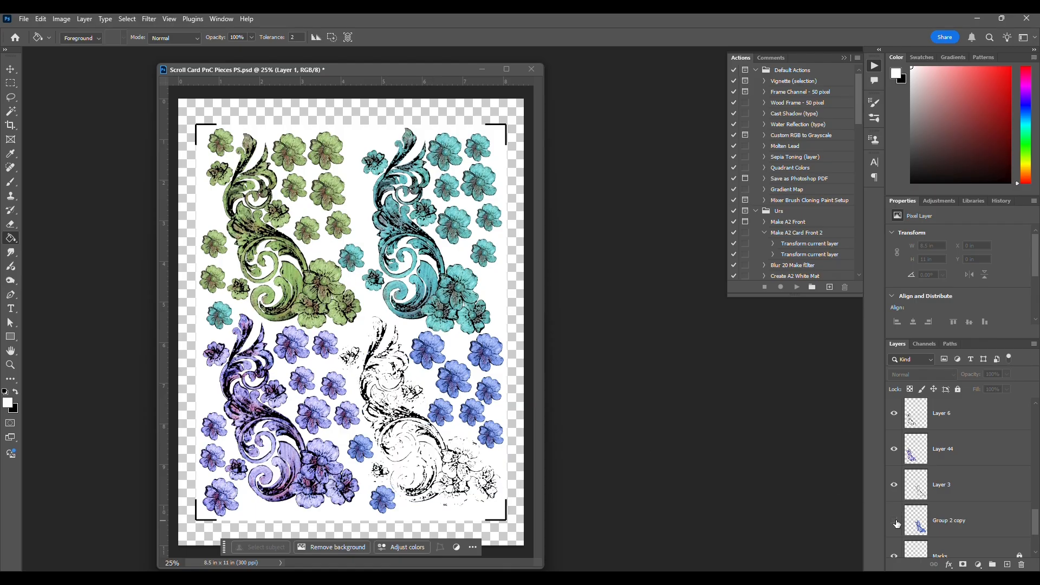
click(894, 520)
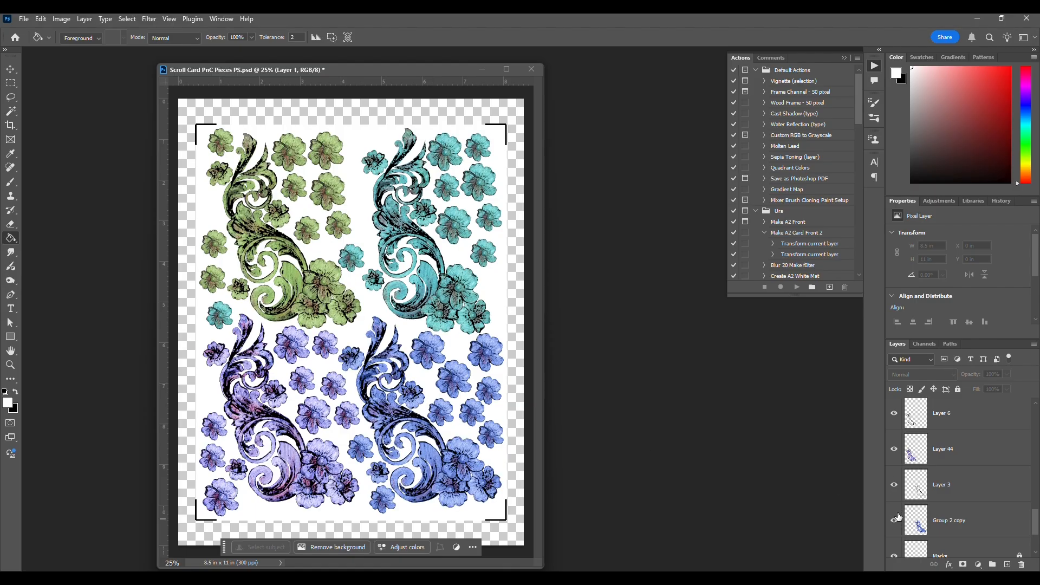
click(895, 485)
click(894, 485)
Expand Group 1 copy 6, toggle Layer 52 and Layer 53 to inspect the small flower's parts, and collapse the group
drag(1037, 525, 1035, 410)
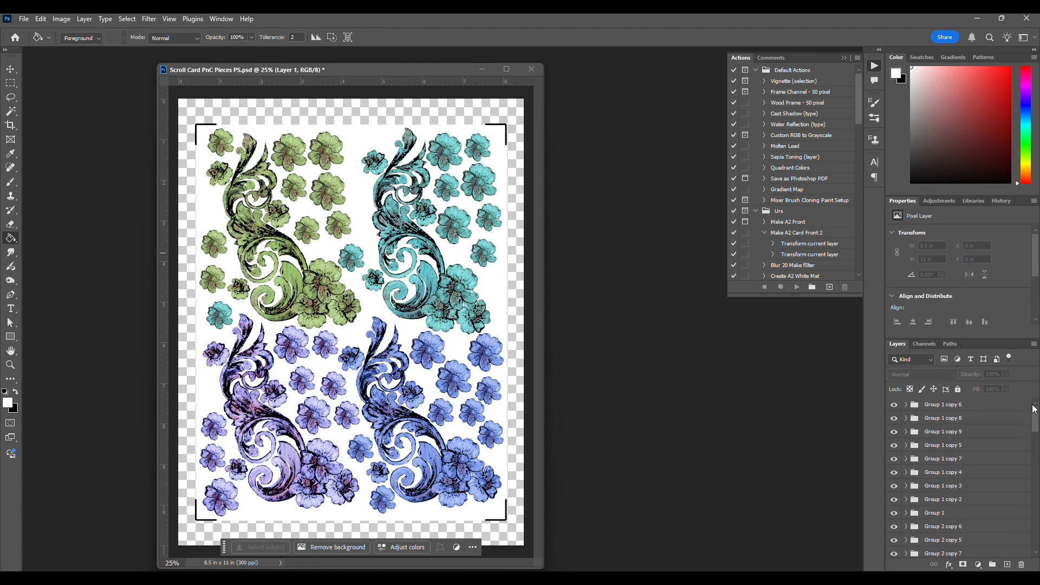
click(906, 406)
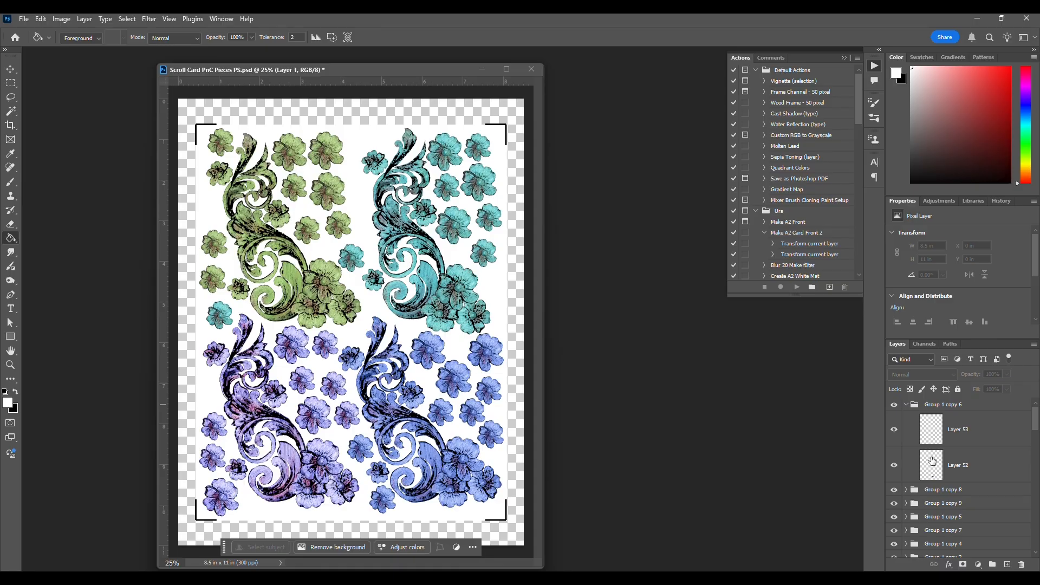
click(895, 466)
click(897, 467)
click(895, 466)
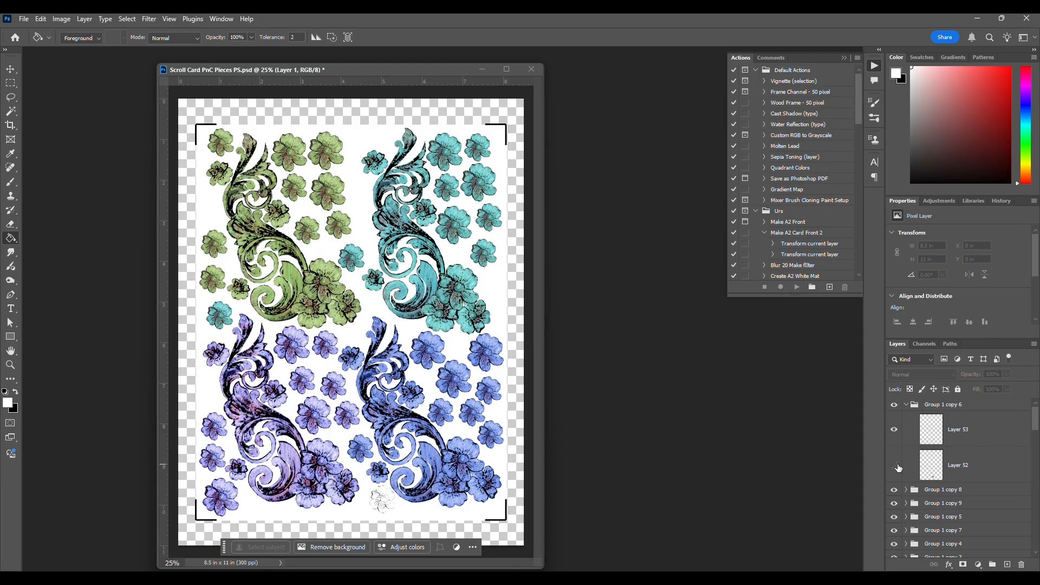
click(896, 435)
click(897, 436)
click(906, 405)
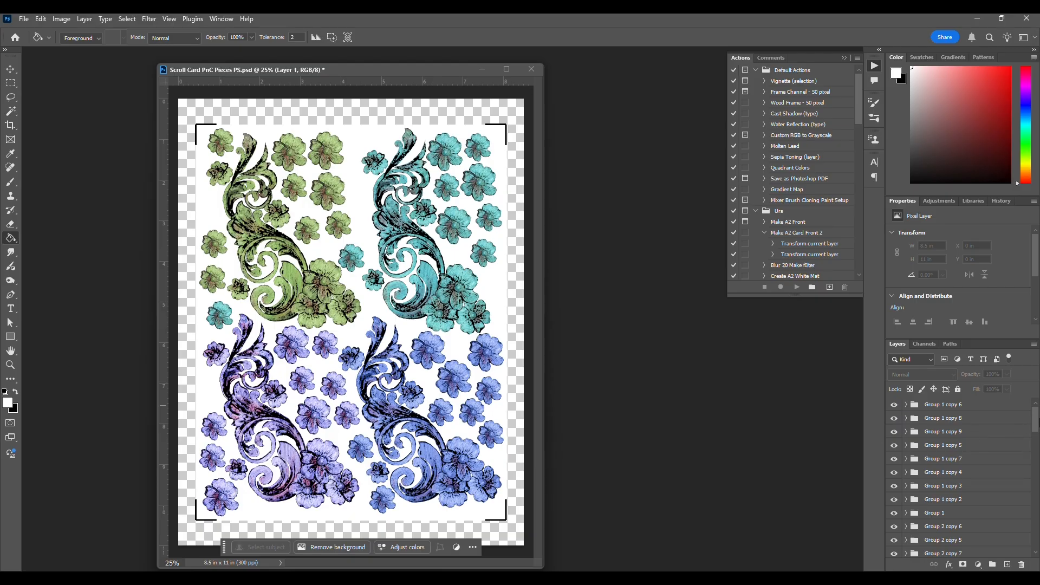
Select Group 1 copy 6 and turn the white background Layer 1 back on
click(944, 408)
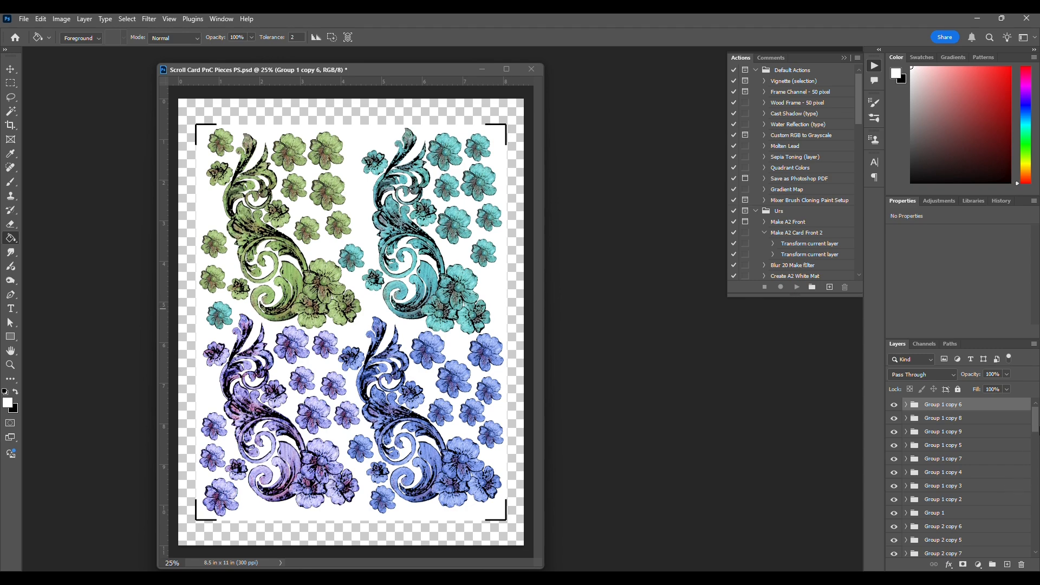
drag(1036, 430, 1037, 539)
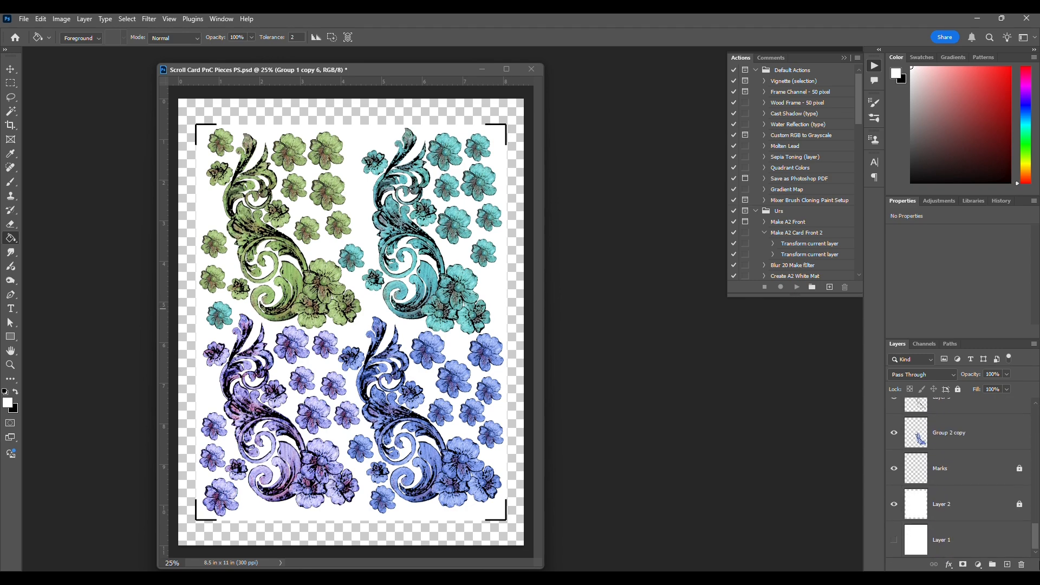
click(895, 540)
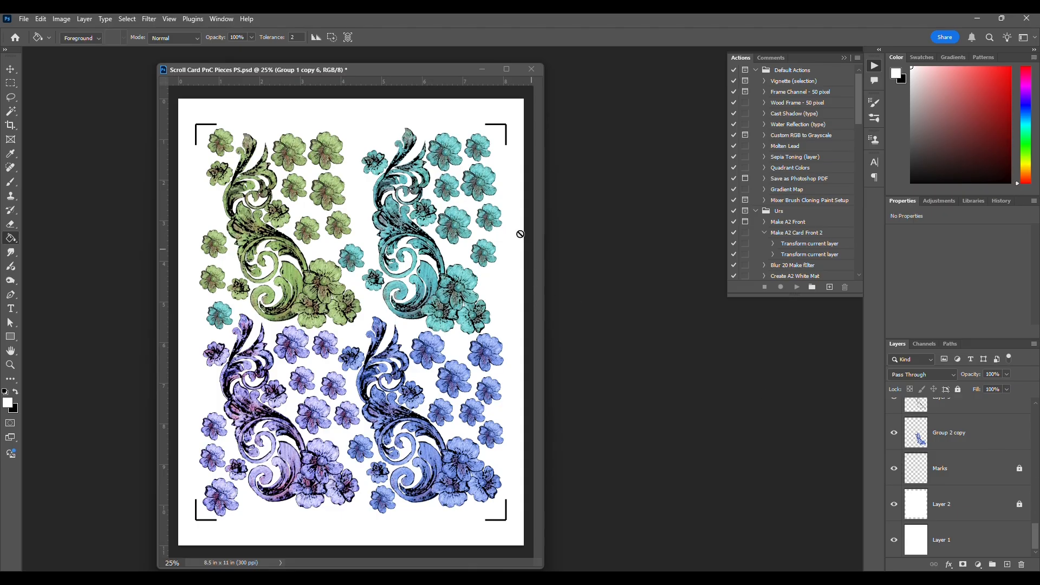
Save a JPEG copy as Scroll Card PnC Pieces PS.jpg in the Siser folder at quality 12 Maximum, Baseline Standard
click(24, 20)
click(32, 151)
click(155, 469)
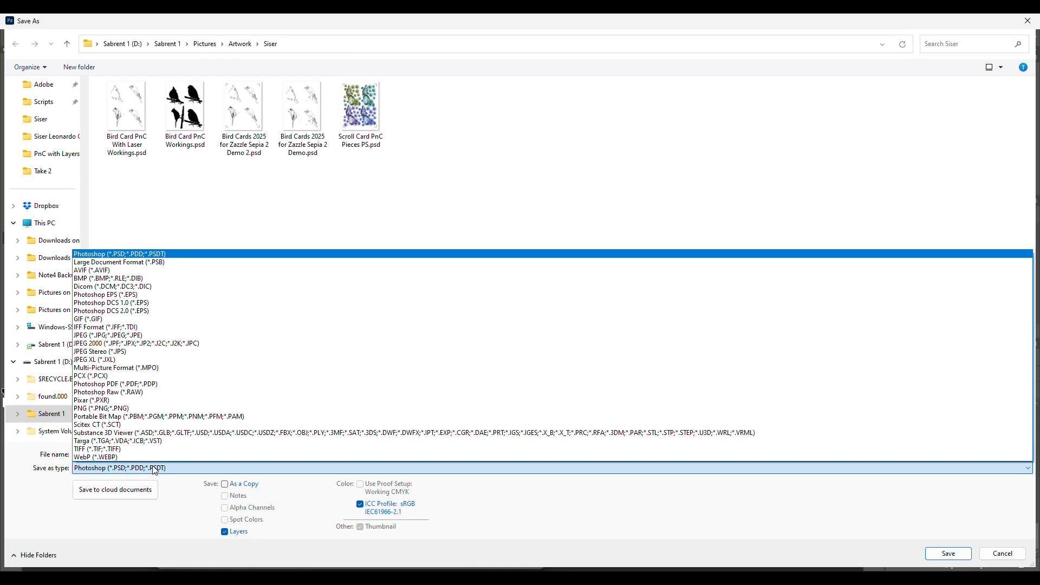
click(147, 335)
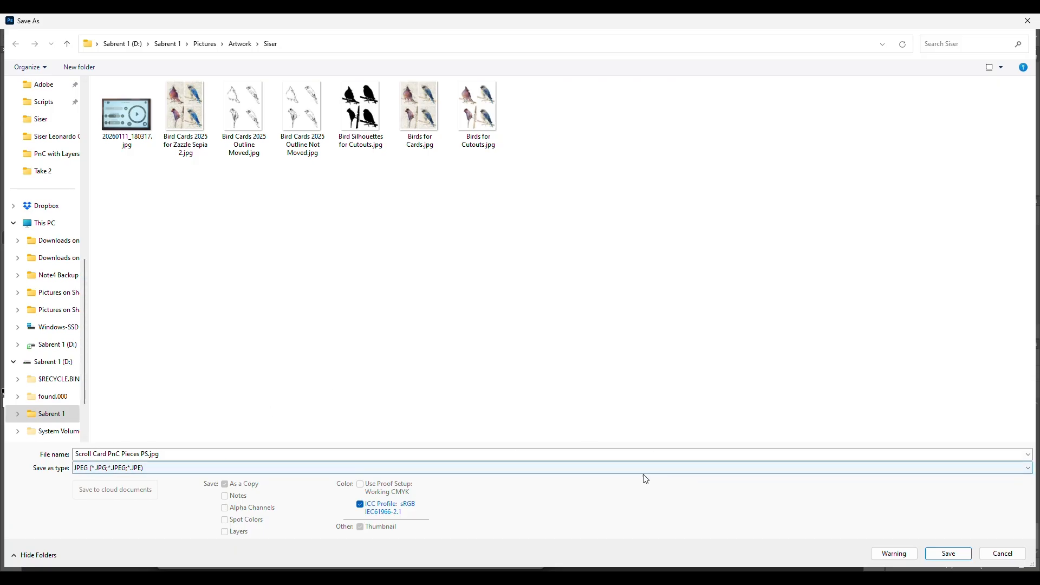
click(949, 554)
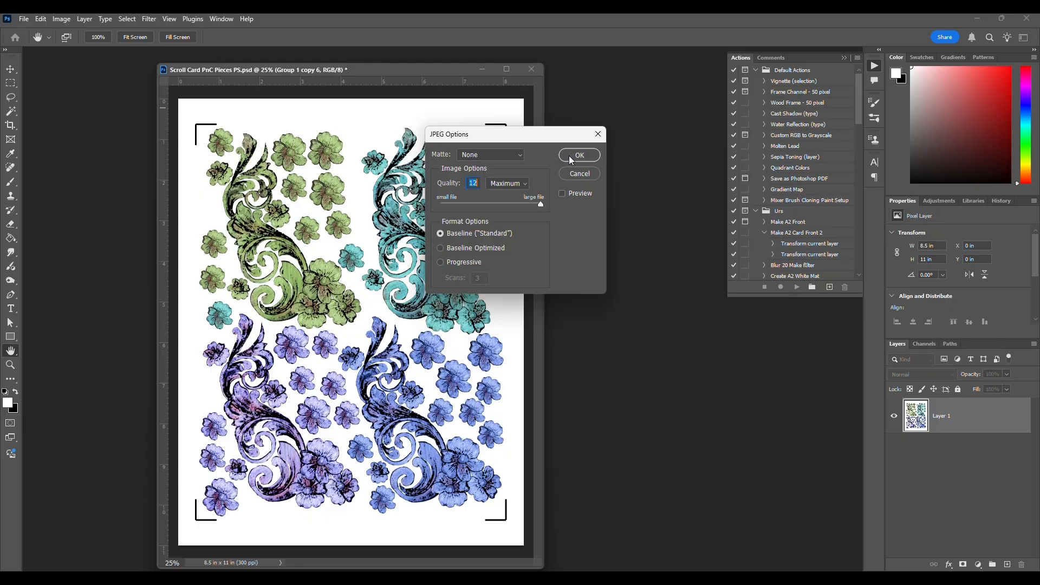
click(569, 155)
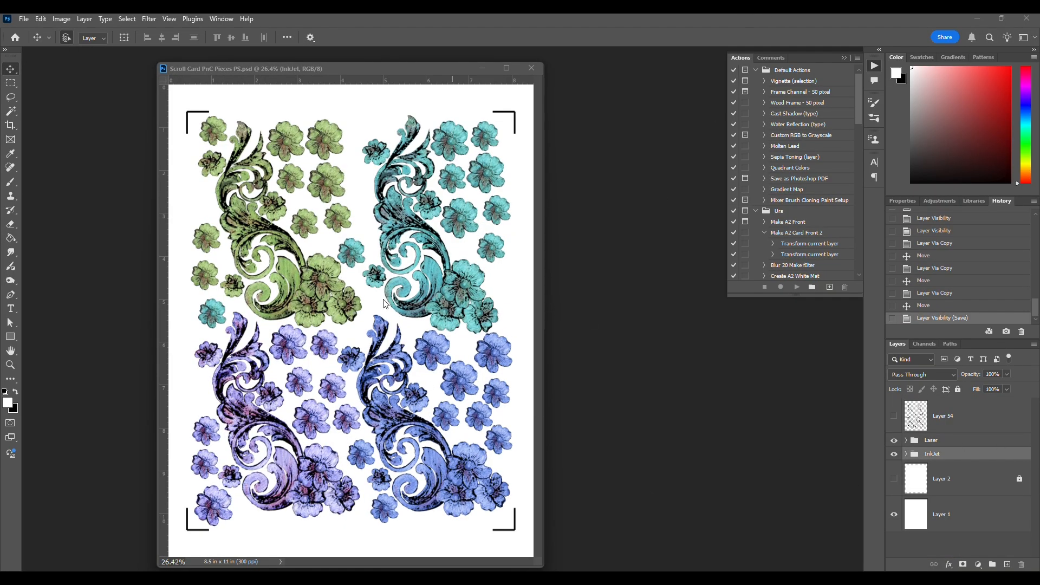
Toggle the InkJet and Laser groups off and on to compare the colored artwork with the laser outlines
click(894, 456)
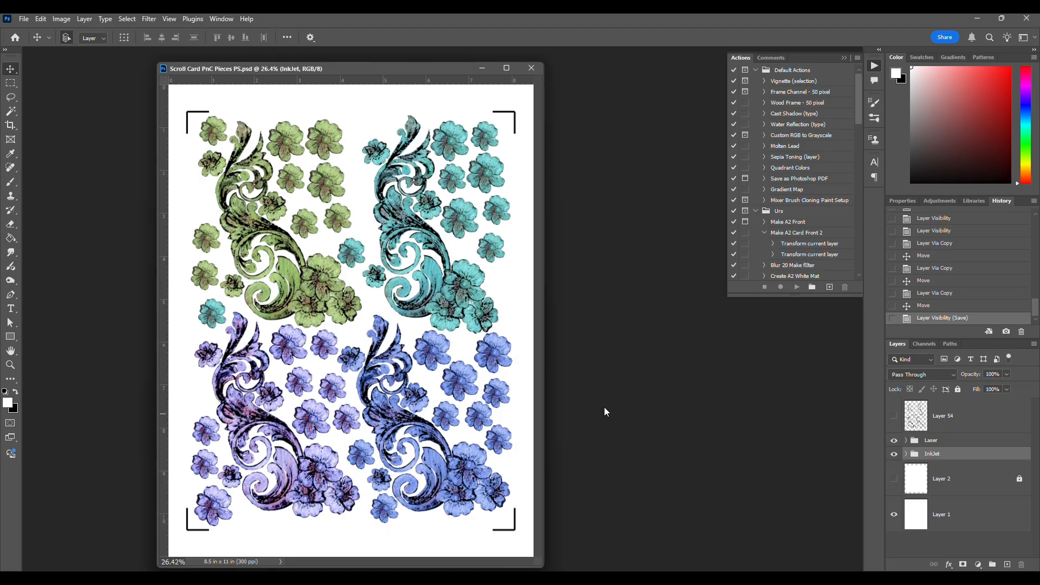
click(895, 456)
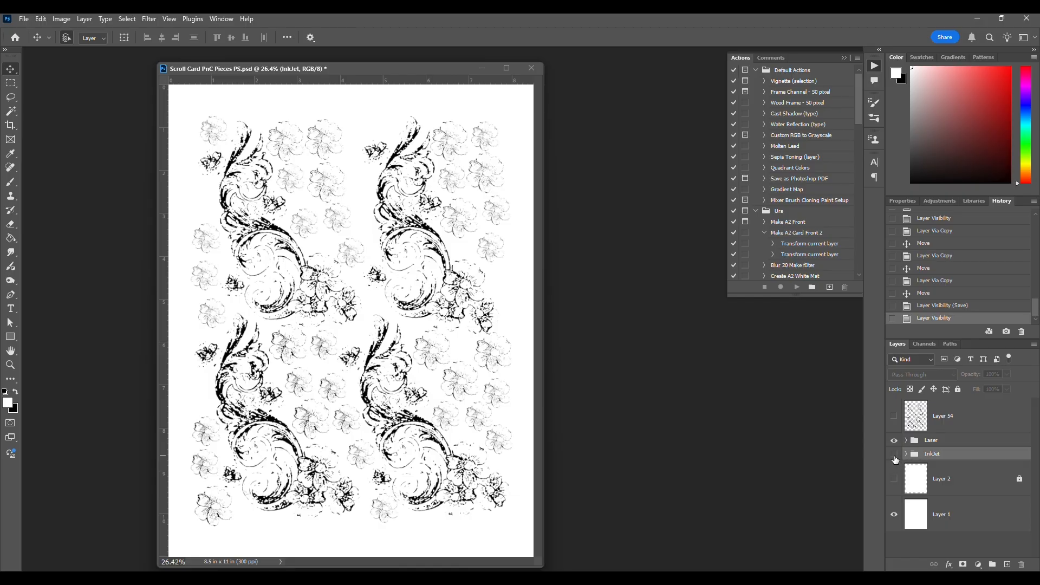
click(895, 456)
click(897, 441)
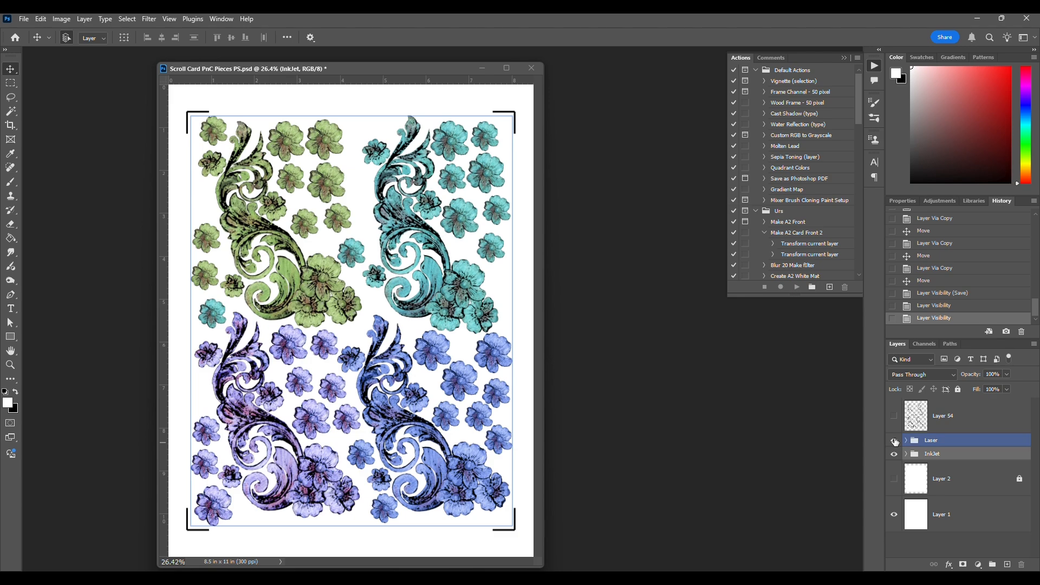
click(896, 443)
click(899, 445)
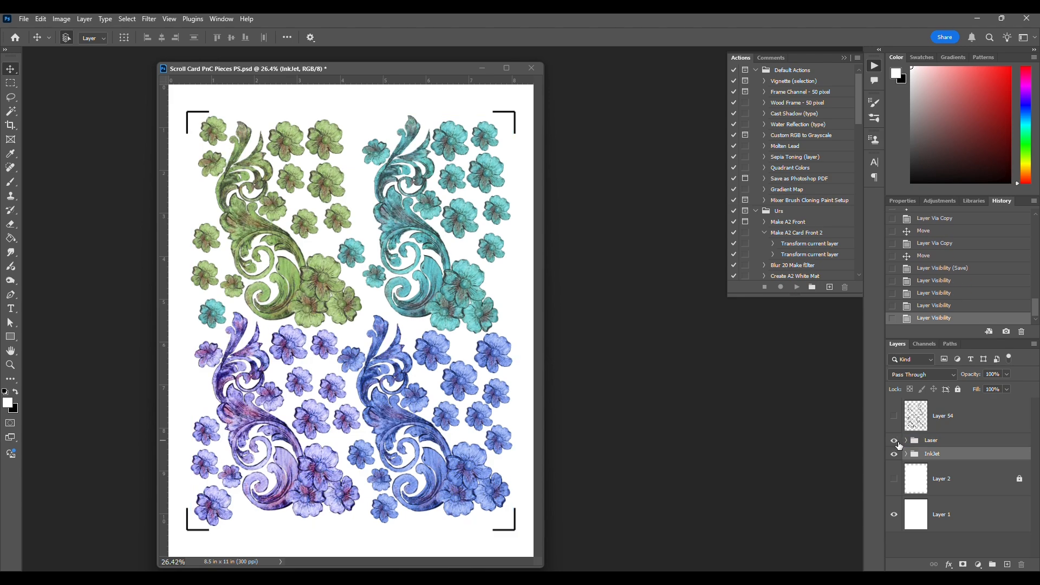
click(900, 444)
click(902, 445)
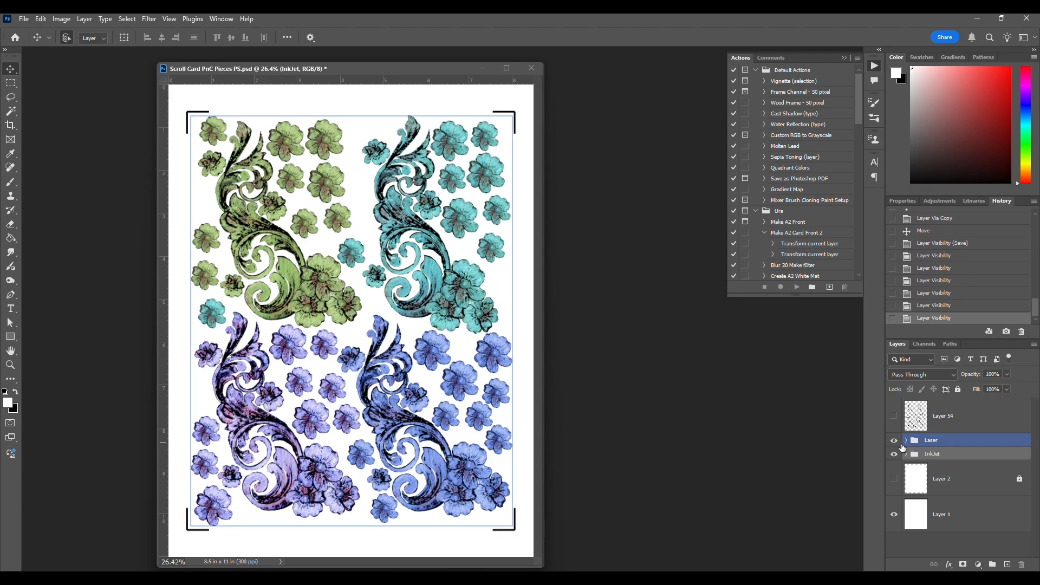
click(902, 447)
click(900, 450)
Hide the InkJet group and show the Laser group to view the laser outlines on their own
click(896, 442)
click(895, 455)
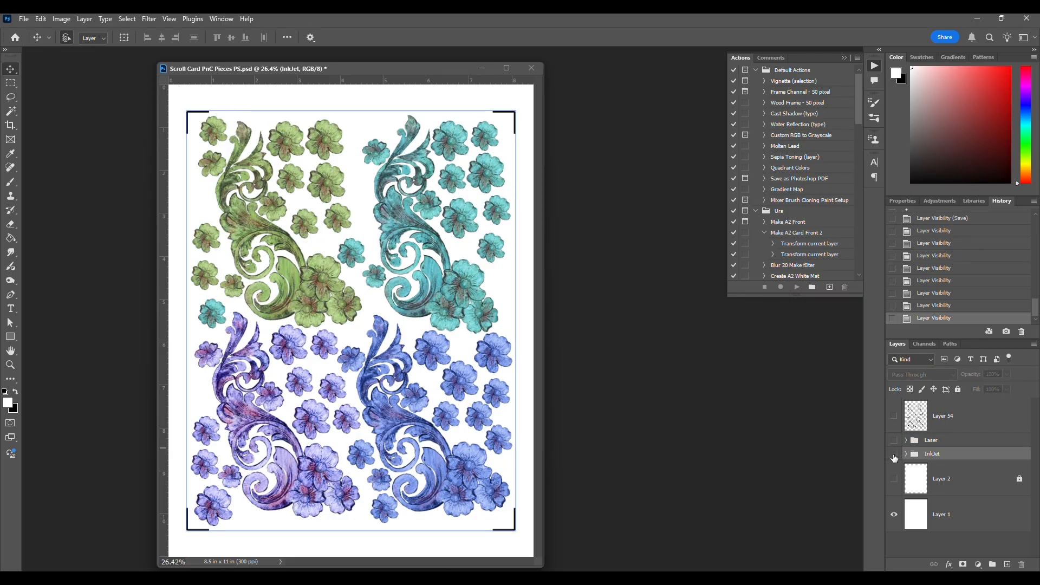
click(894, 442)
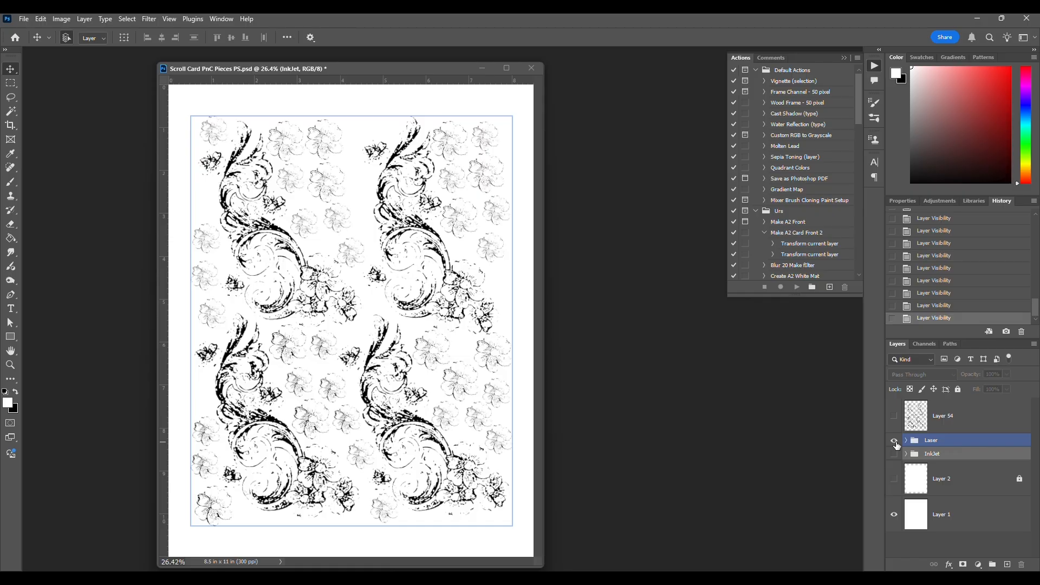
click(511, 106)
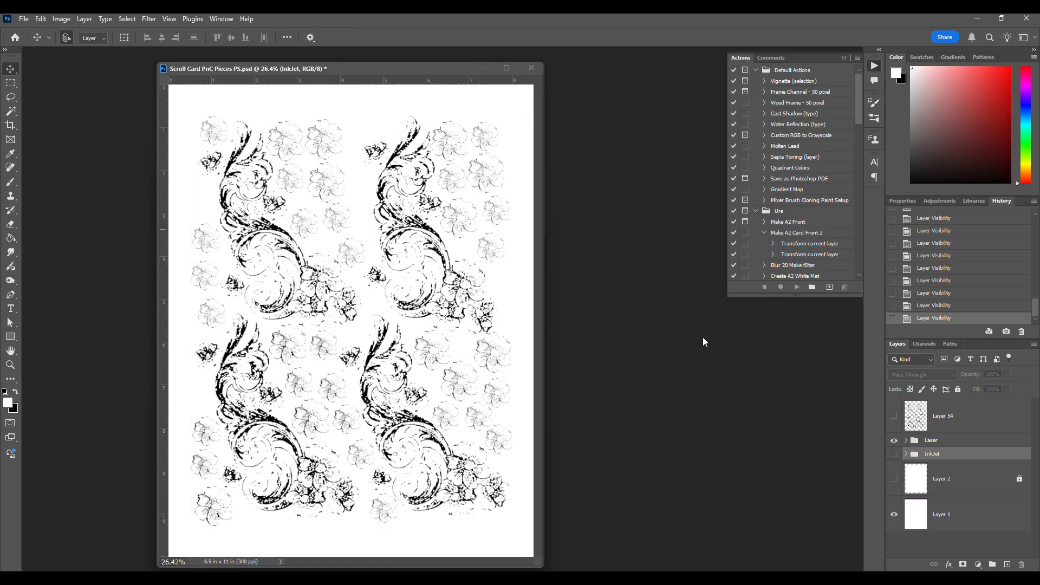
Show the InkJet and Laser groups together, then expand and collapse the Laser group to view its layers
click(894, 440)
click(894, 453)
click(895, 440)
click(907, 441)
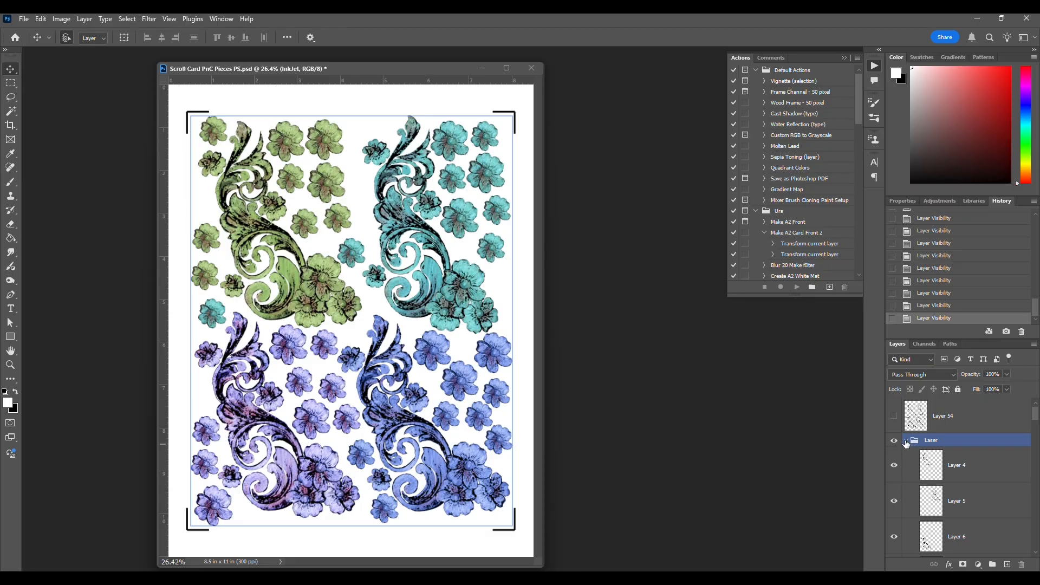
click(906, 441)
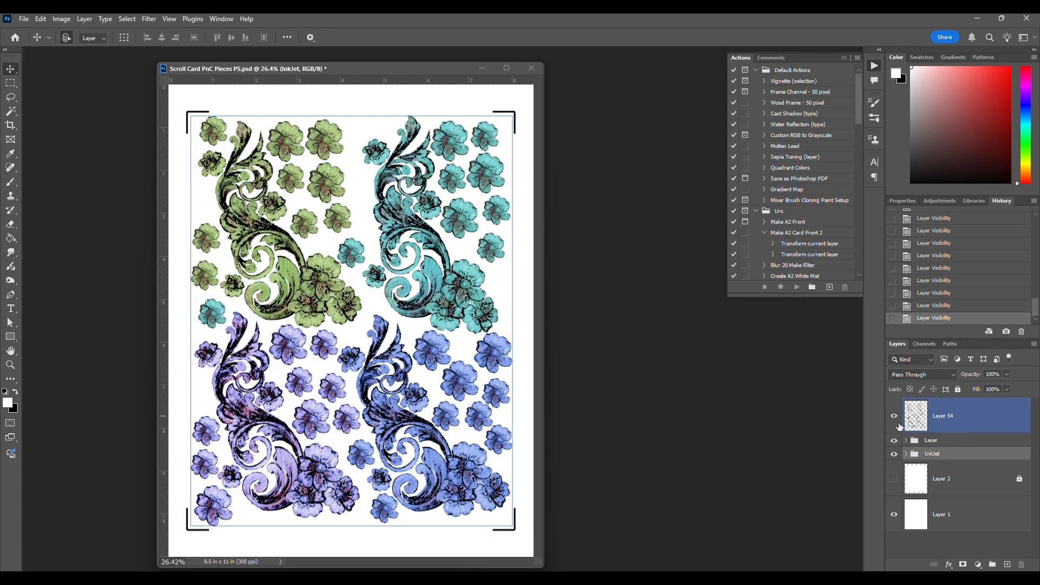
Hide the InkJet group and Layer 54 while keeping the Laser group visible
click(894, 455)
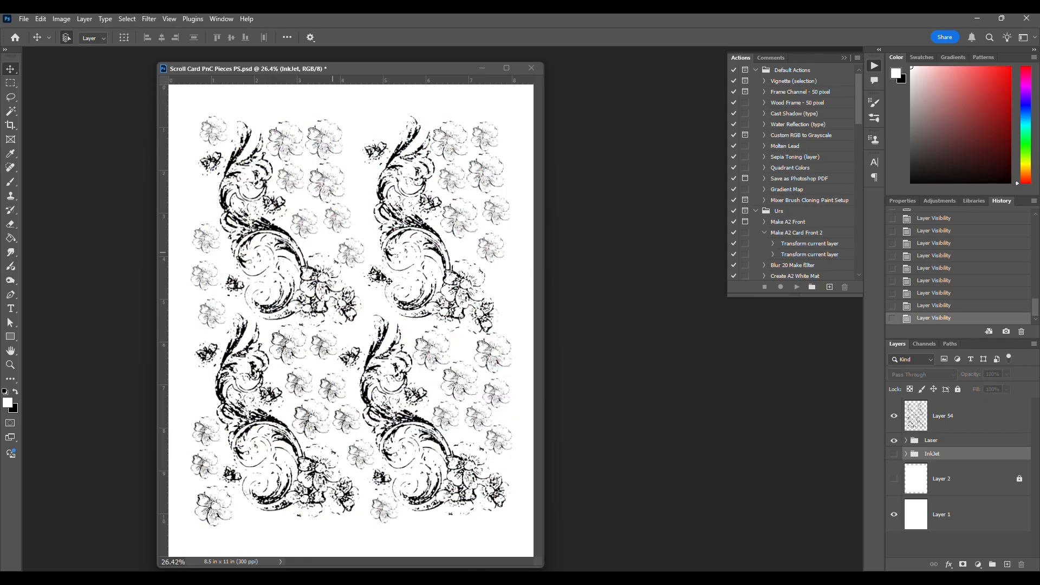
click(895, 418)
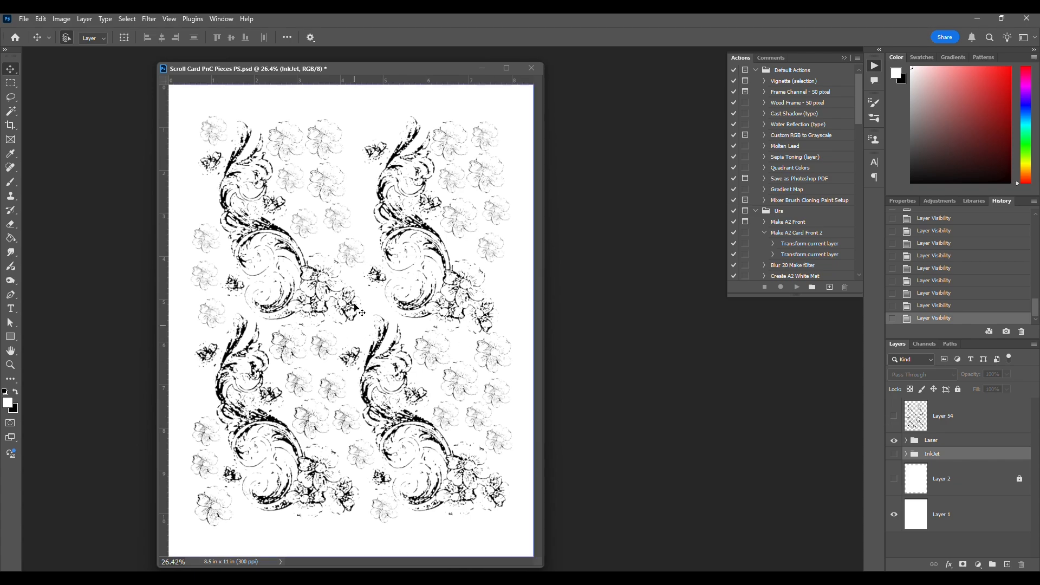
Hide the Laser group, and show the InkJet and Laser groups together over the white background
drag(306, 170, 314, 144)
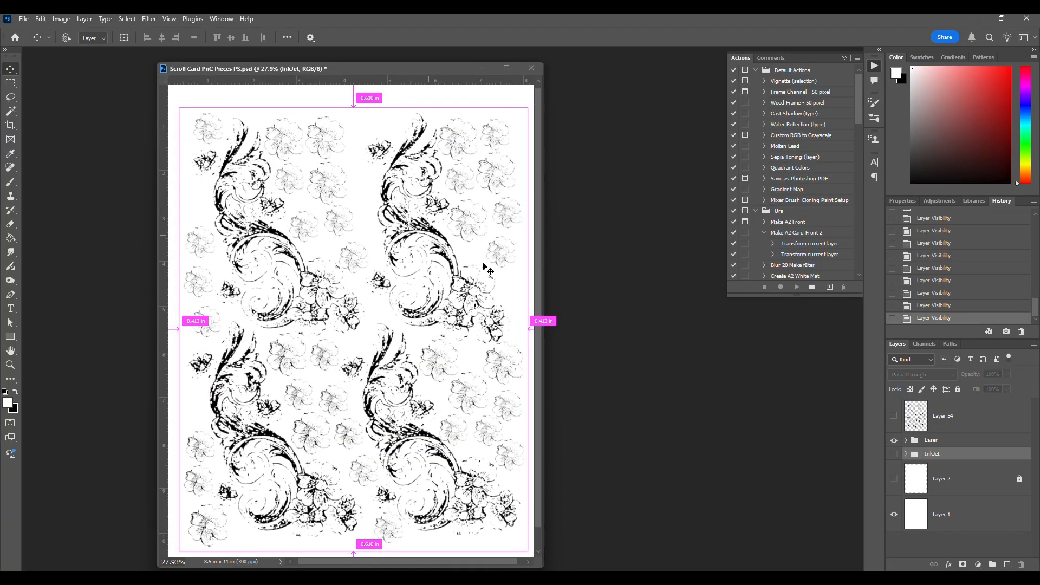
click(902, 444)
click(893, 442)
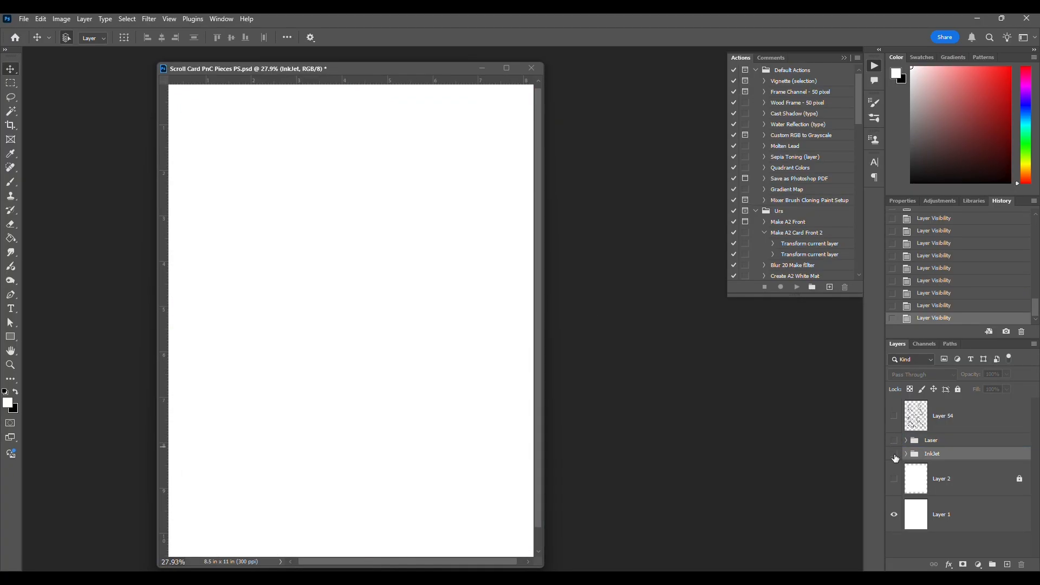
click(894, 454)
click(894, 440)
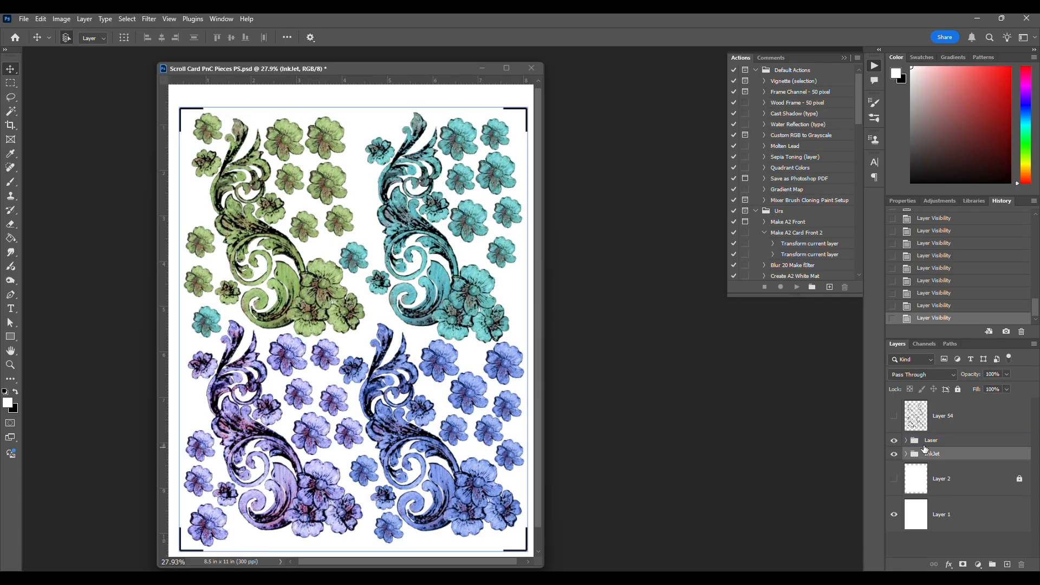
View the InkJet group on its own, and switch to the Laser group alone to compare the two print passes
click(894, 440)
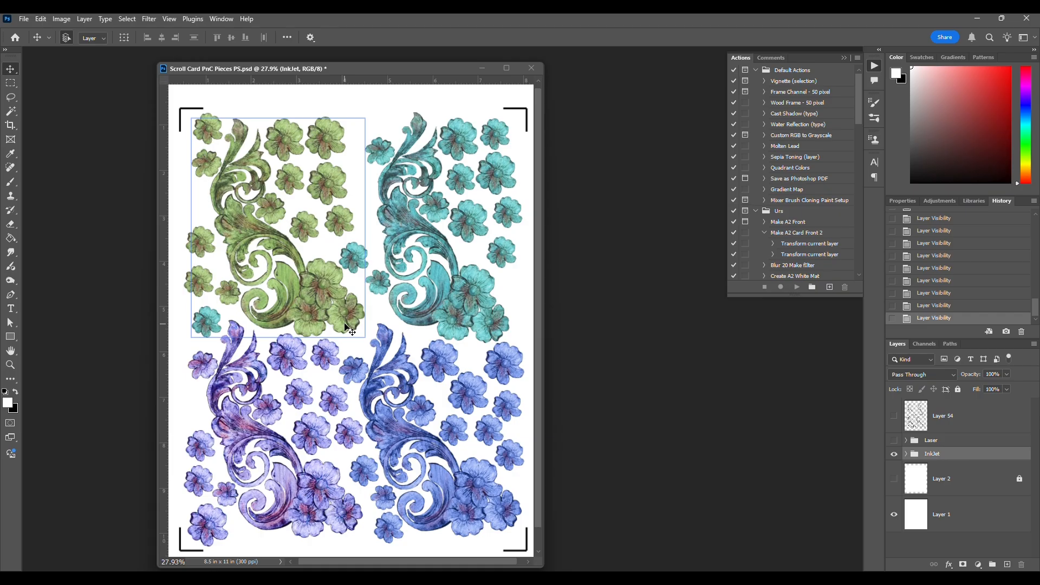
click(895, 453)
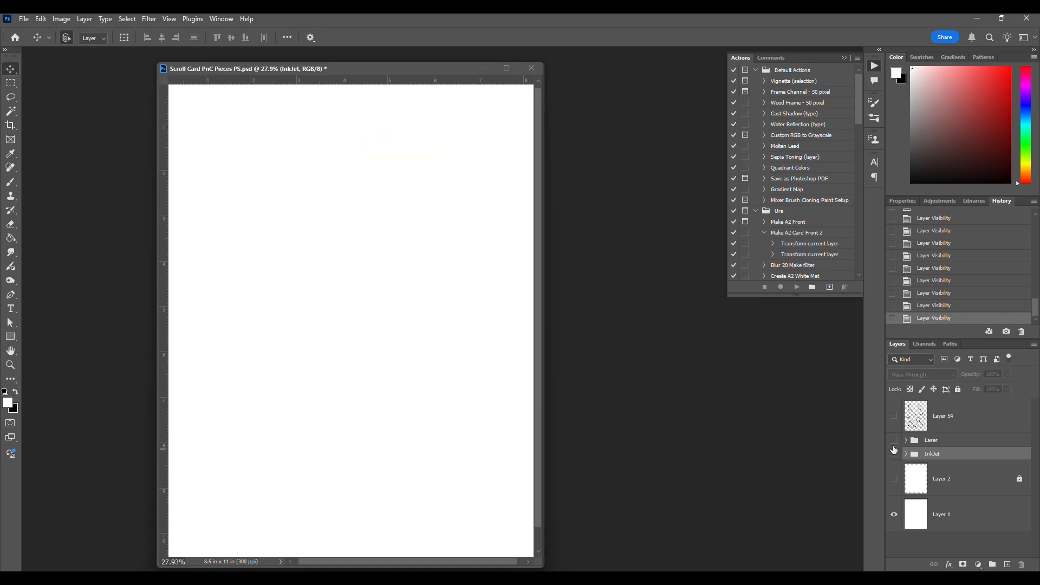
click(894, 441)
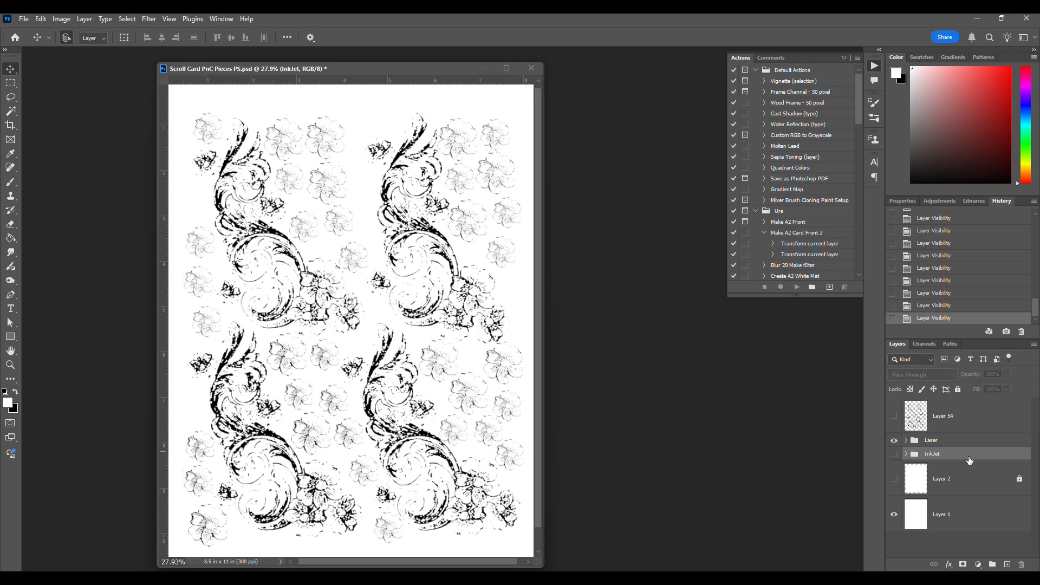
click(895, 443)
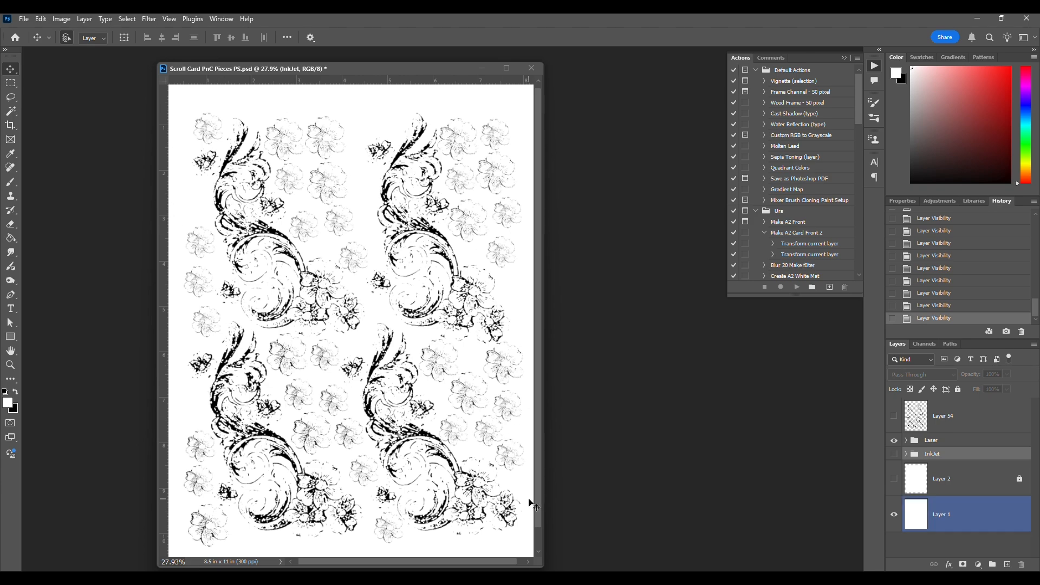
click(897, 445)
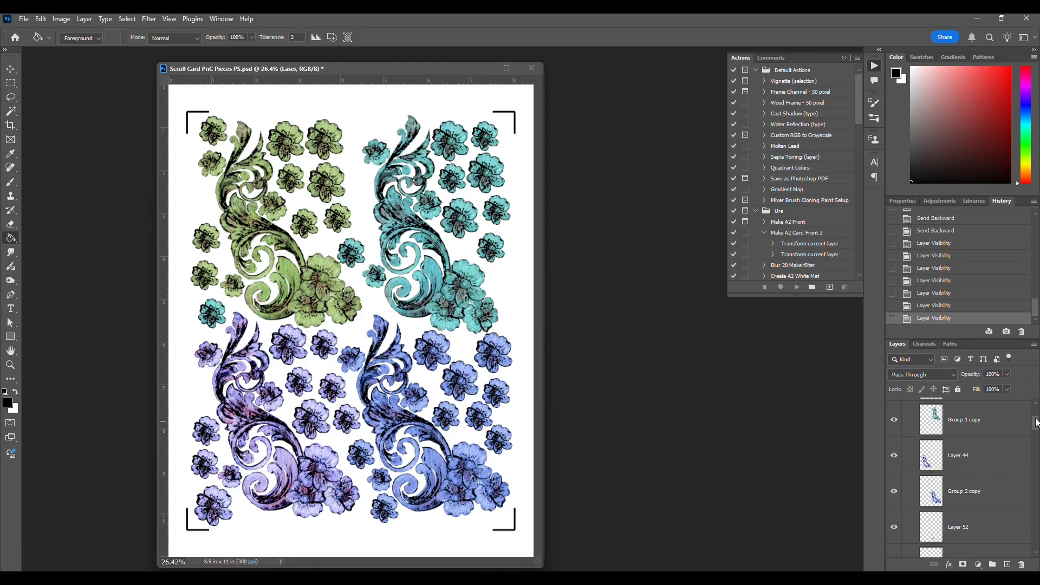
Hide the Laser group and collapse the InkJet group in the layer list
drag(1036, 425, 1036, 412)
click(894, 419)
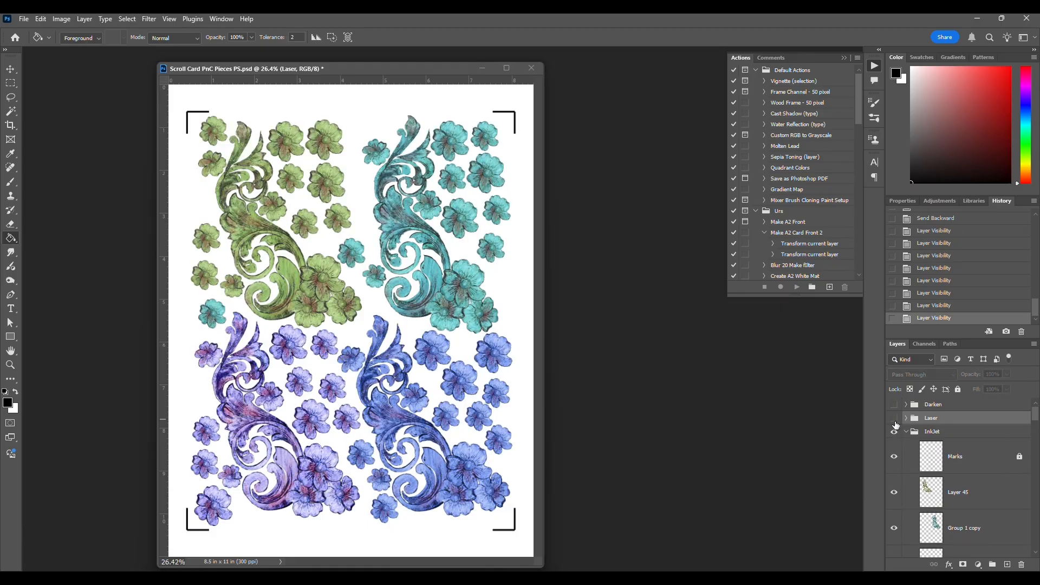
click(906, 432)
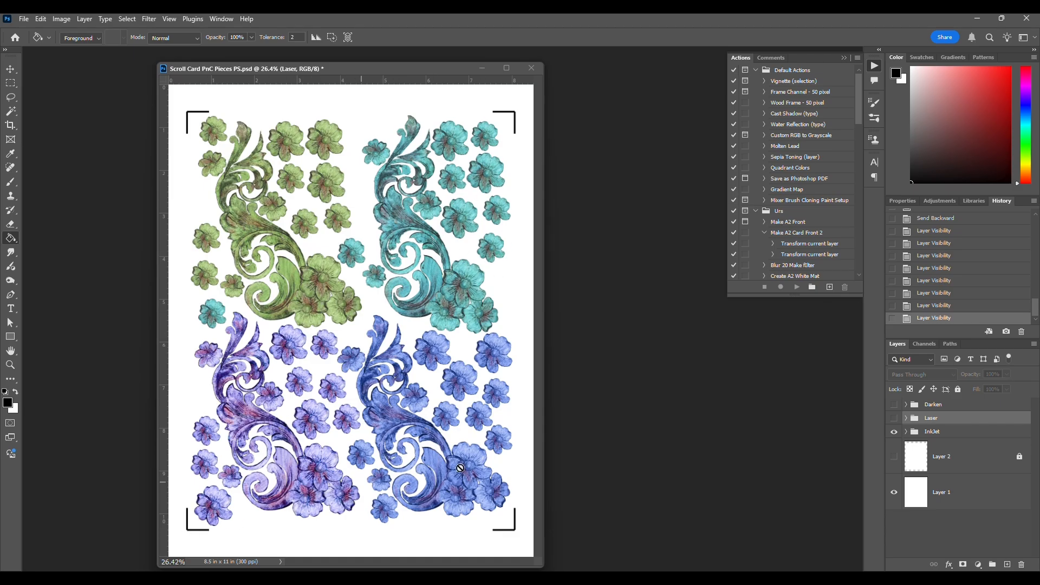
Expand the Laser group and make it visible to examine its outlines over the colored flowers
click(906, 419)
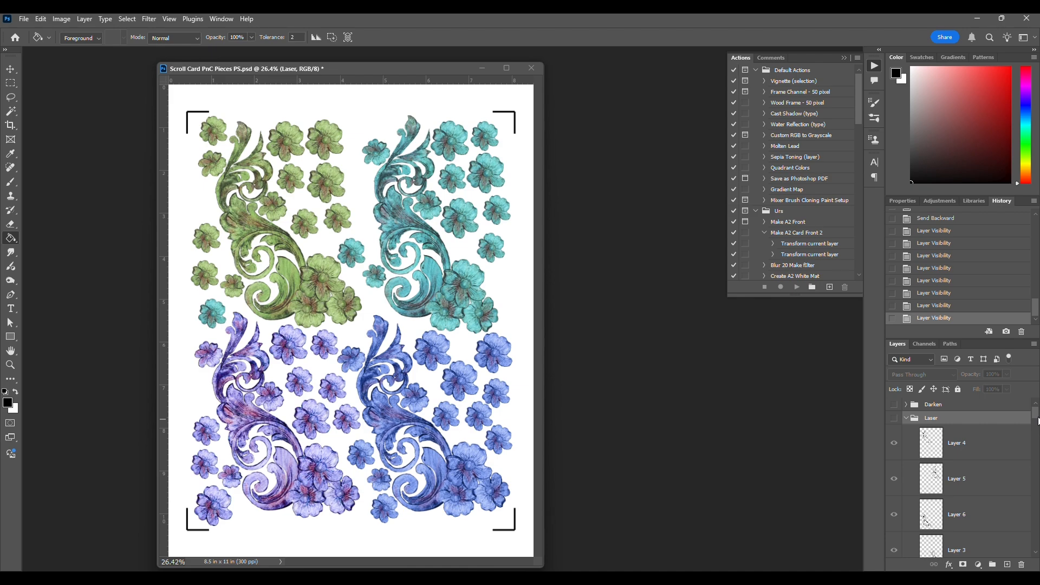
drag(1036, 421, 1035, 433)
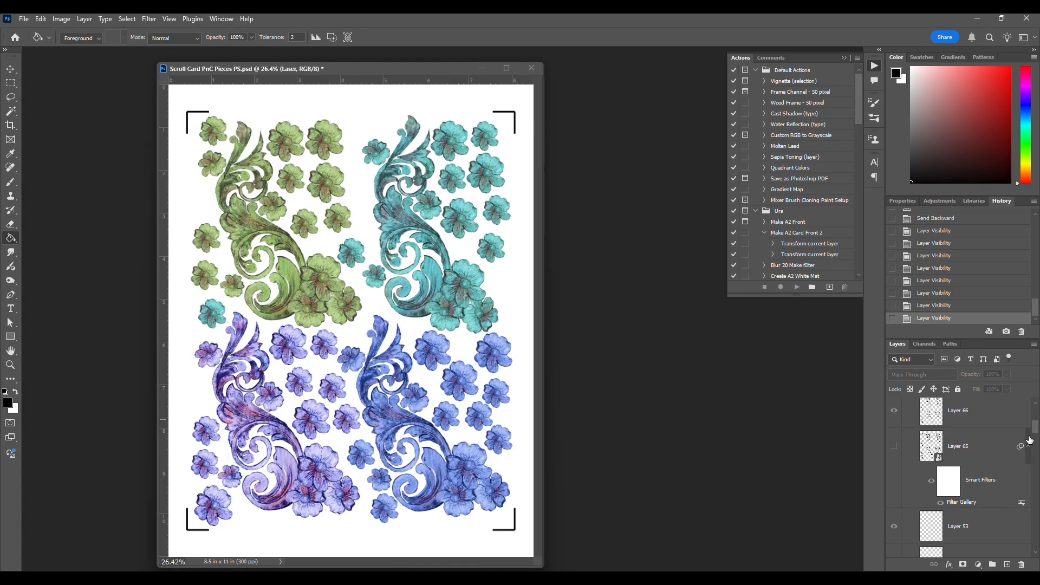
drag(1036, 429, 1036, 417)
click(895, 412)
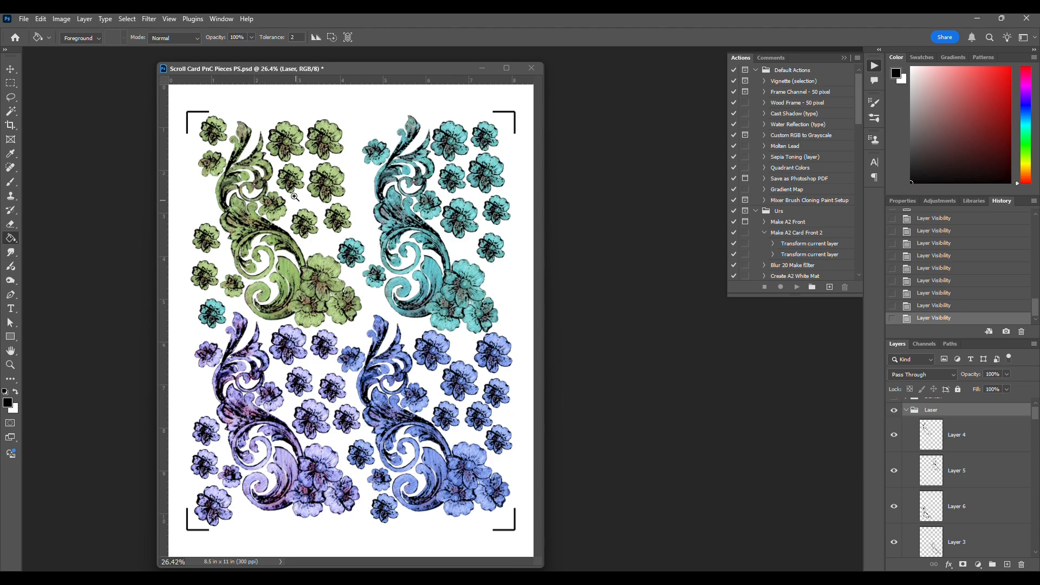
mouse_move(280, 176)
mouse_down()
mouse_move(367, 297)
mouse_move(289, 177)
mouse_up()
key(ctrl+0)
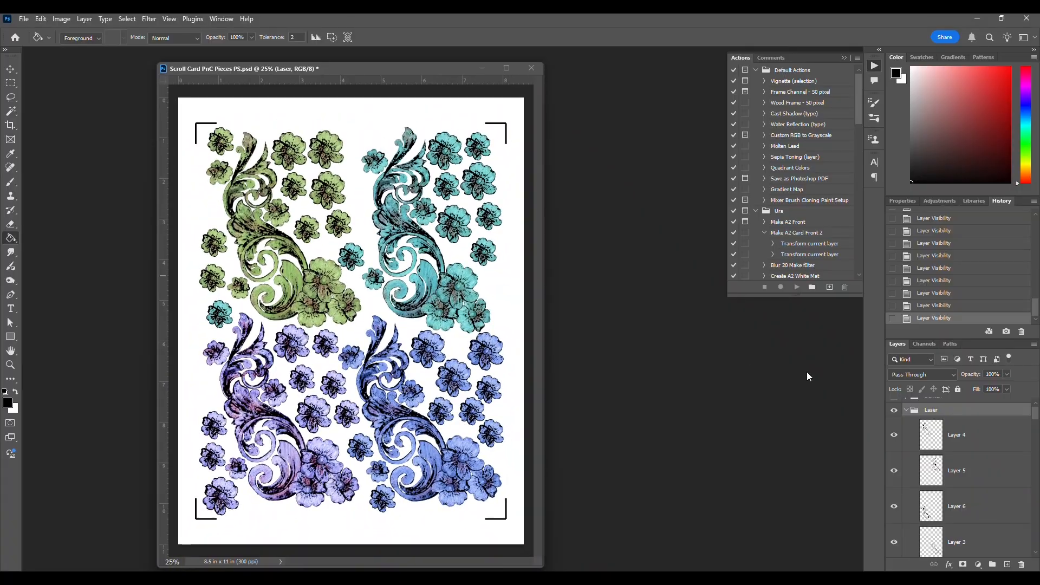
Load the outlines of Layer 66 as a selection and contract it by 1 pixel
drag(1036, 417, 1036, 424)
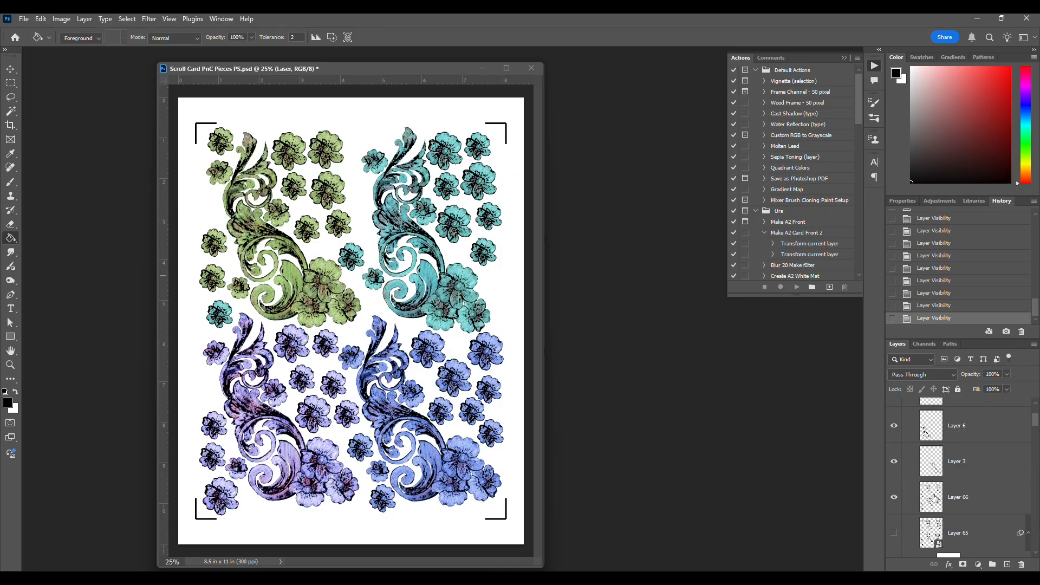
click(934, 499)
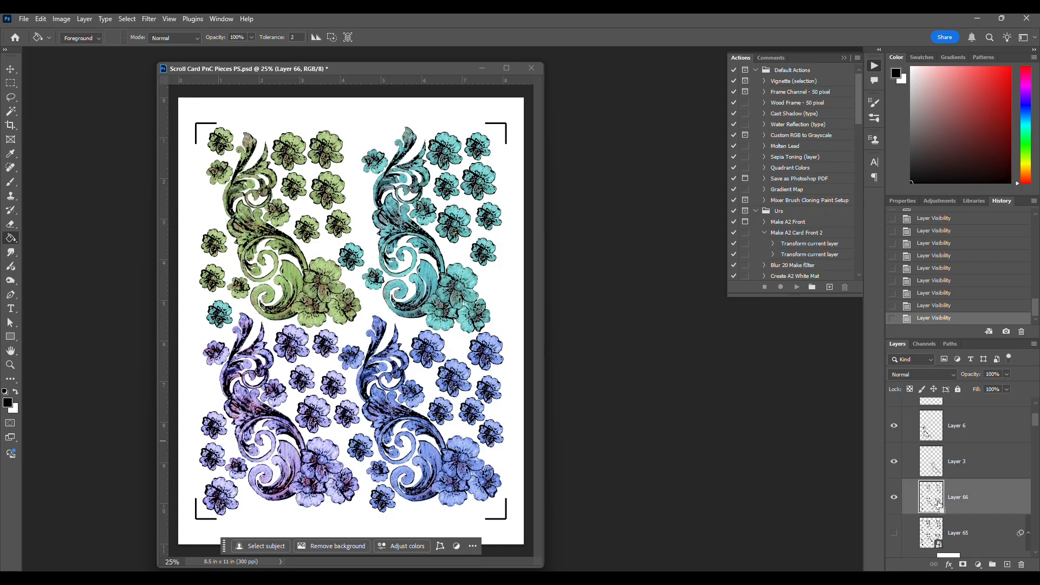
ctrl+click(931, 503)
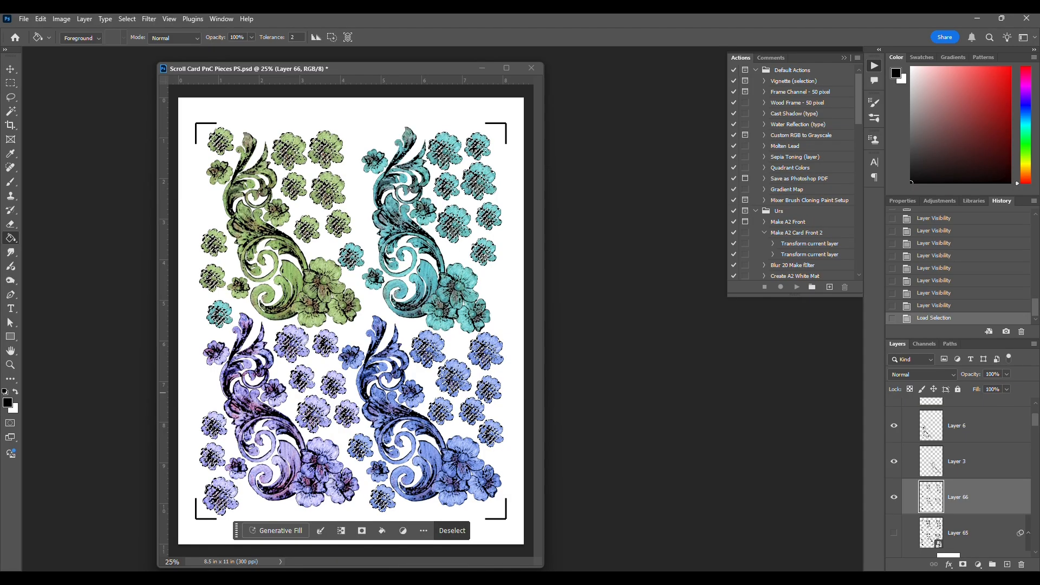
click(127, 19)
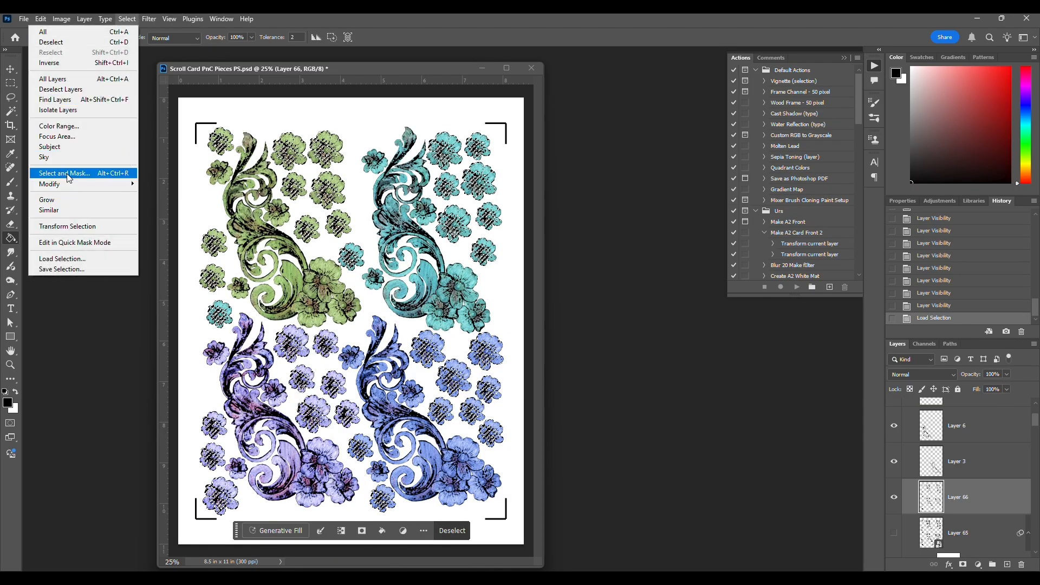
mouse_move(77, 187)
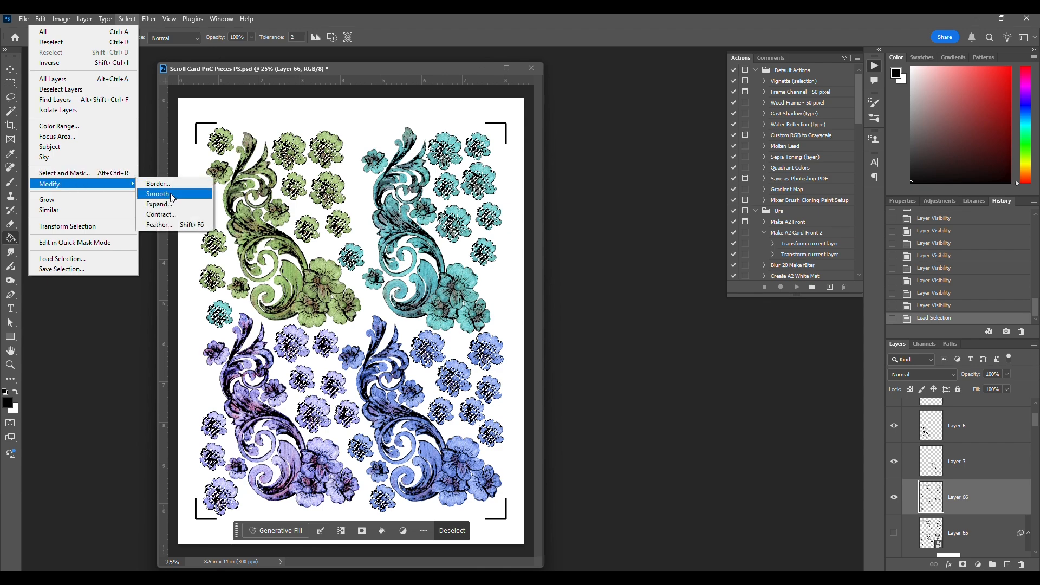
click(175, 219)
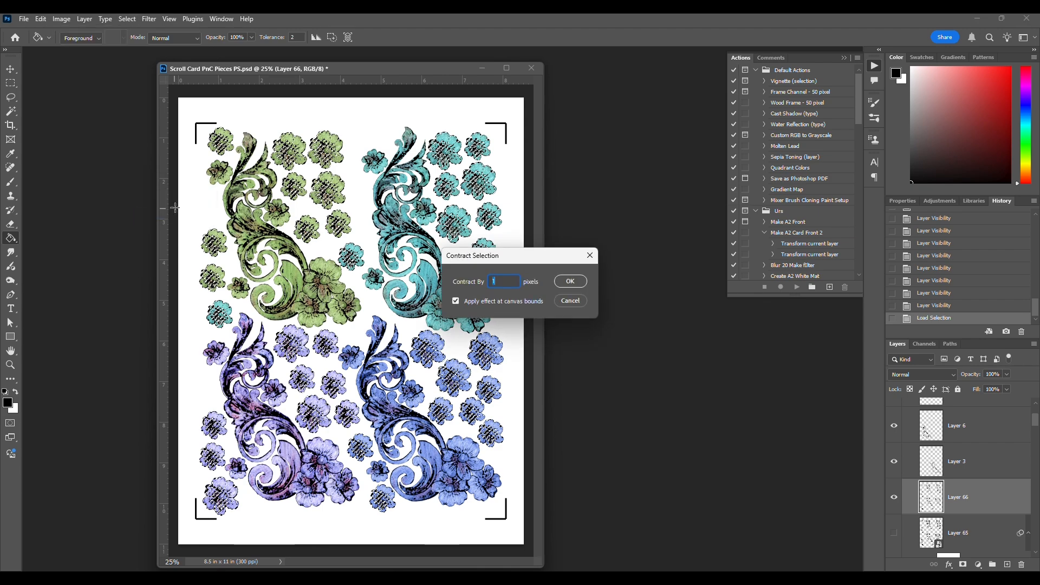
click(570, 282)
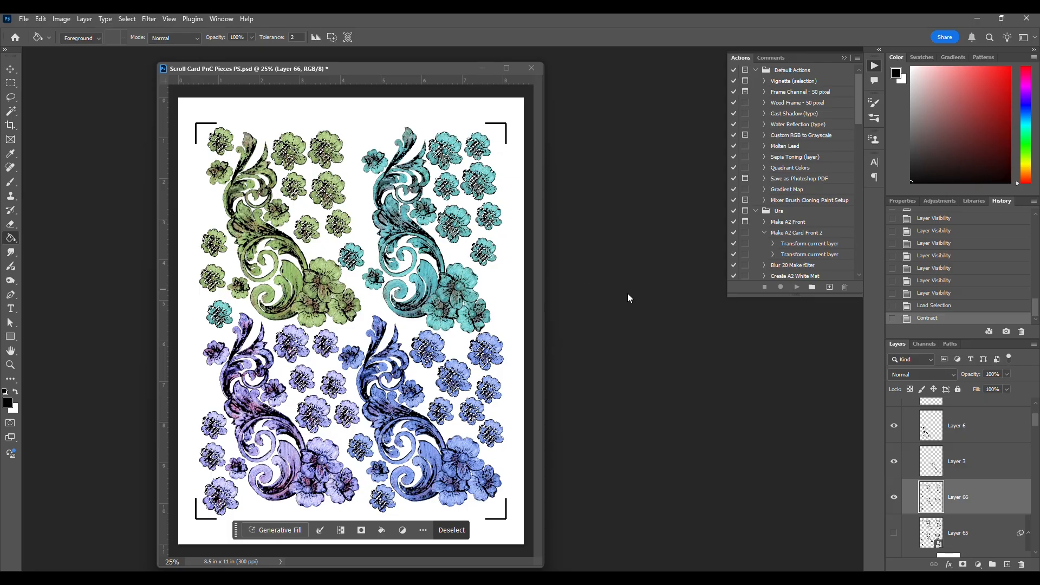
Fill the contracted selection with black on a new layer above Layer 66, hide Layer 66 and deselect
click(1008, 565)
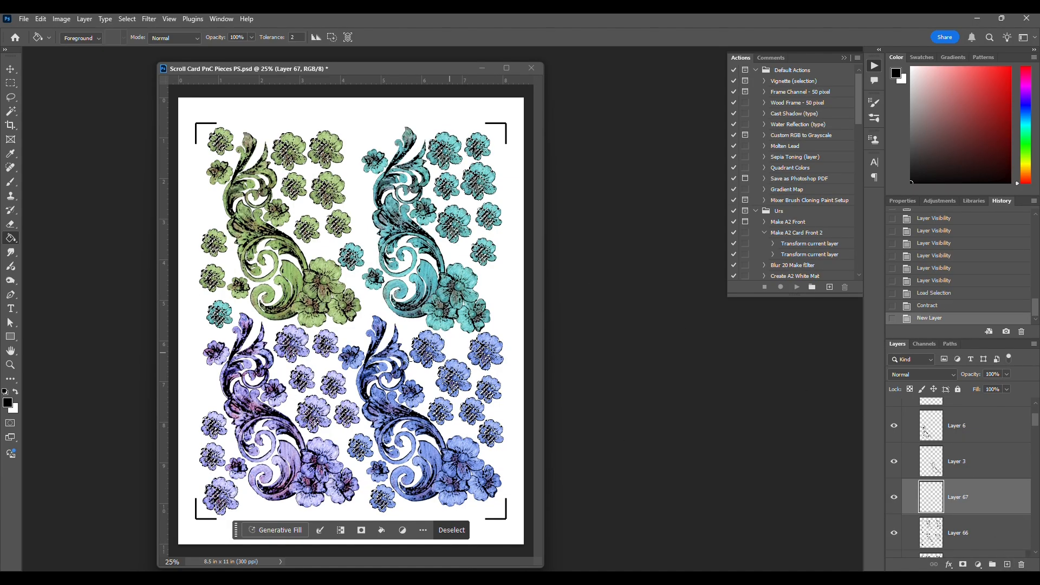
drag(296, 402, 360, 428)
click(360, 428)
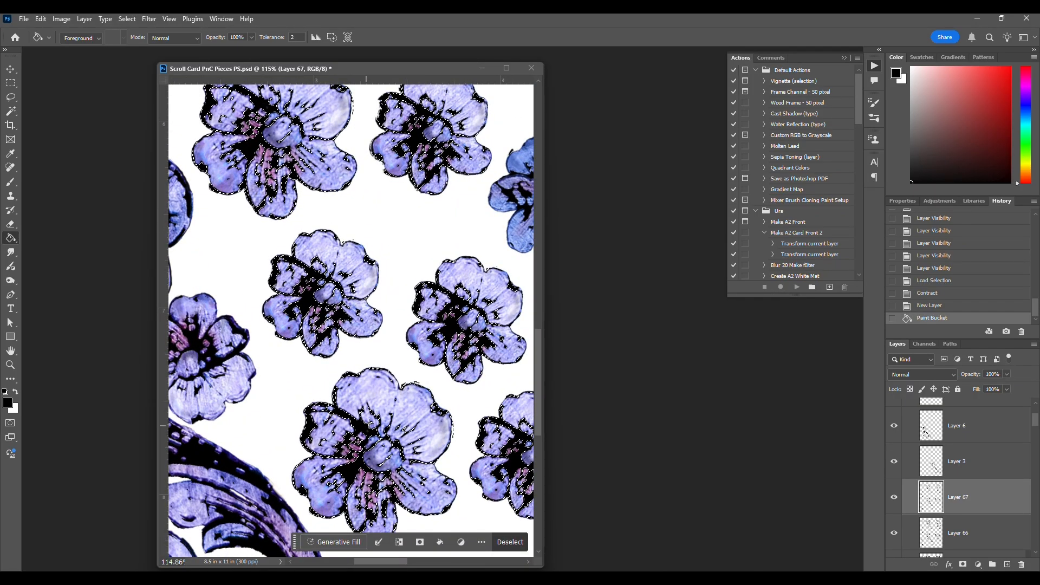
click(895, 534)
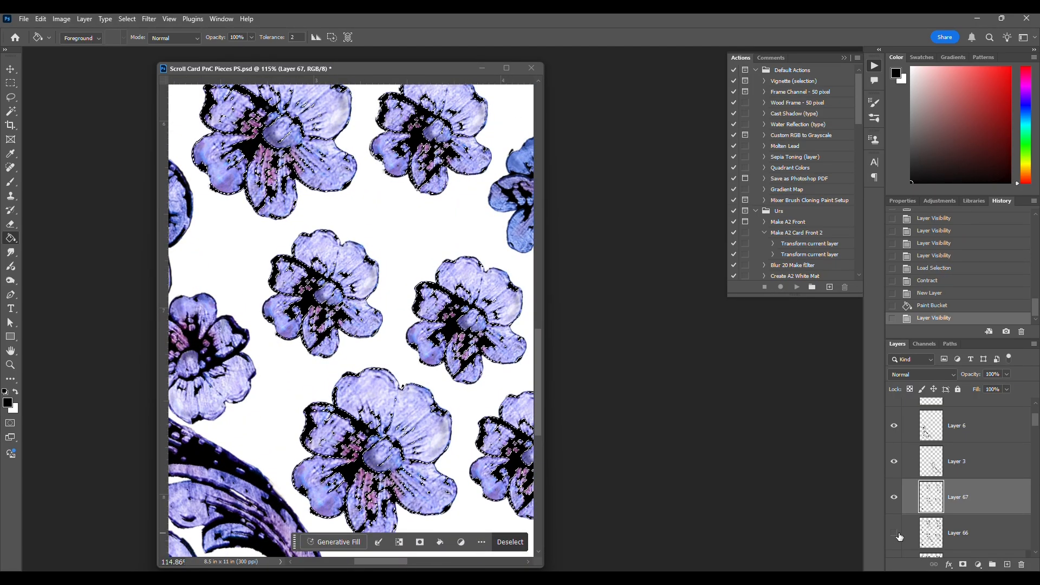
key(ctrl+d)
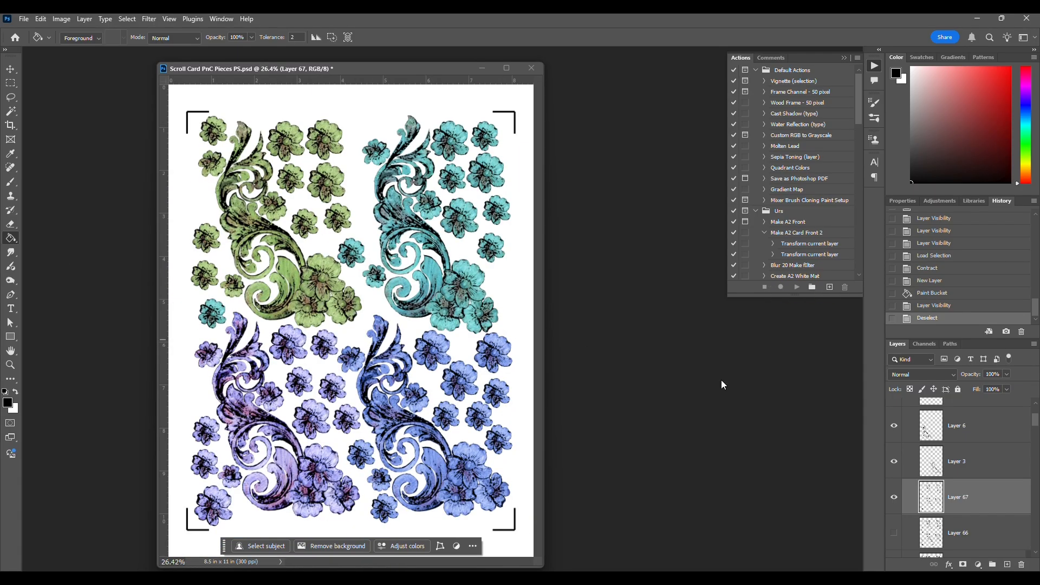
Collapse the Laser group, and hide and re-show the InkJet group to check the thinned flower outlines
scroll(1037, 422, up, 3)
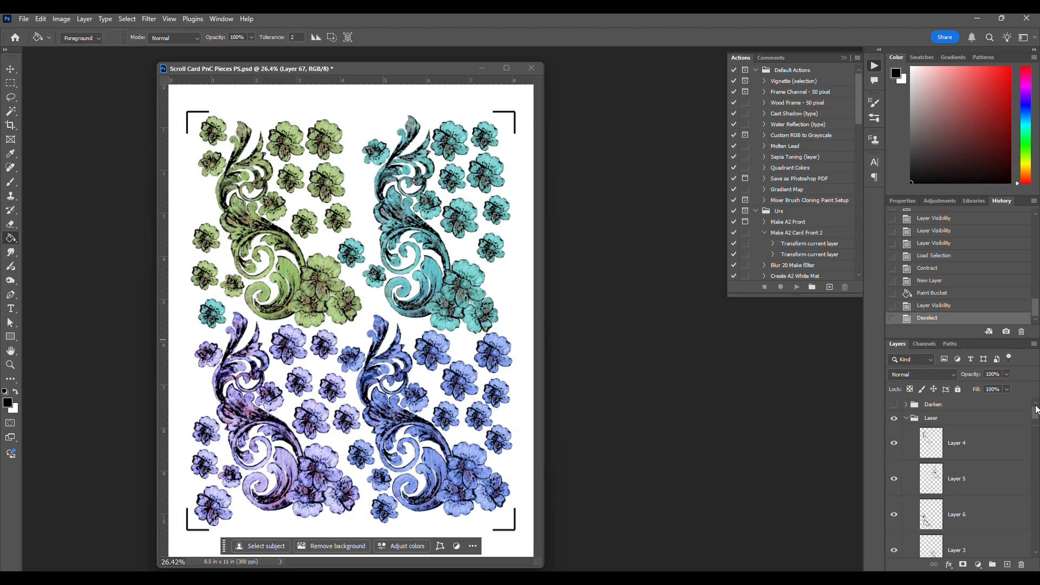
click(909, 422)
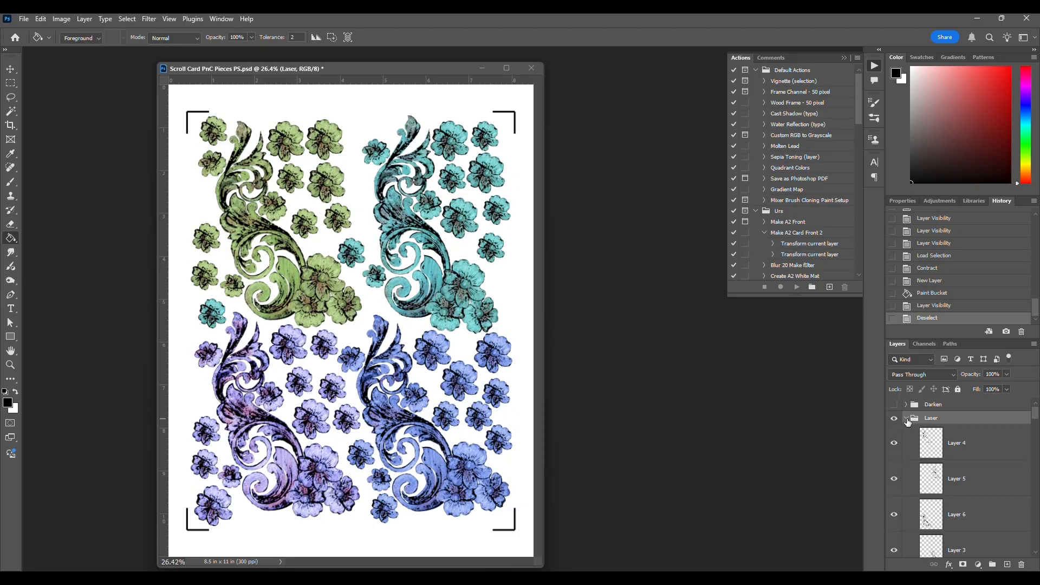
click(907, 422)
click(895, 432)
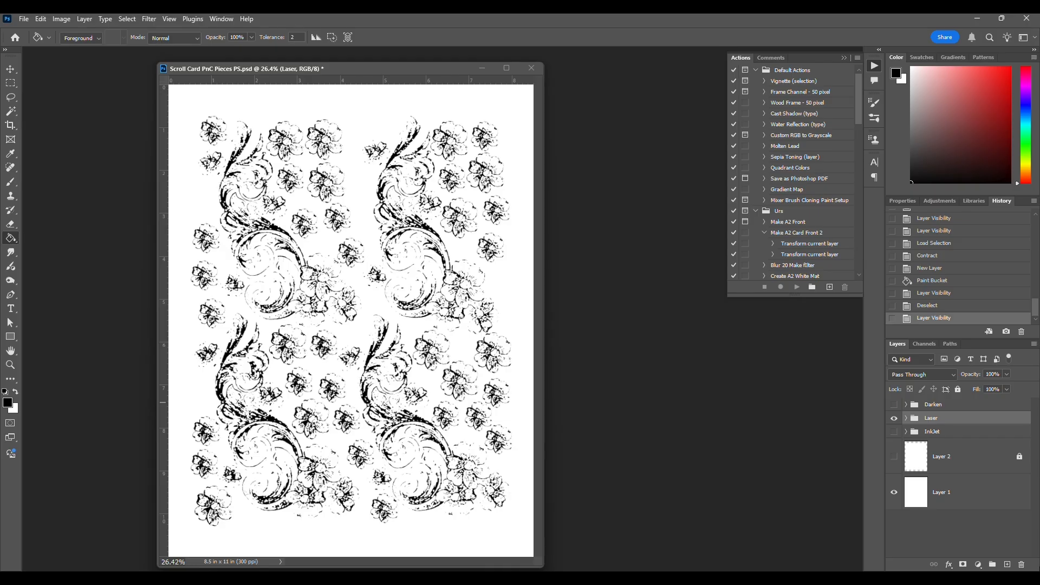
click(894, 433)
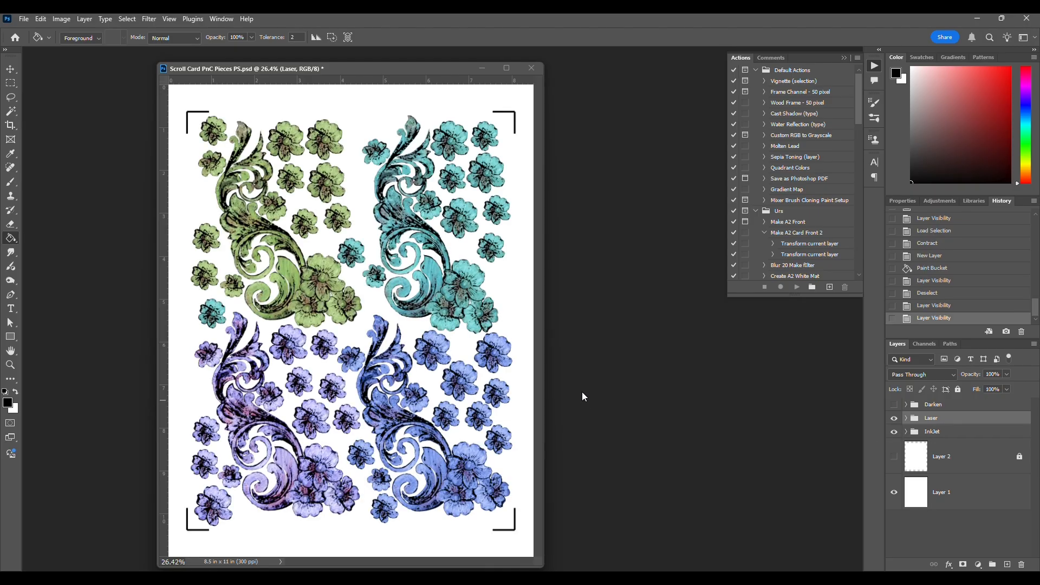
Hide the Laser group and print the InkJet artwork on the Epson Stylus Pro 3880
click(895, 419)
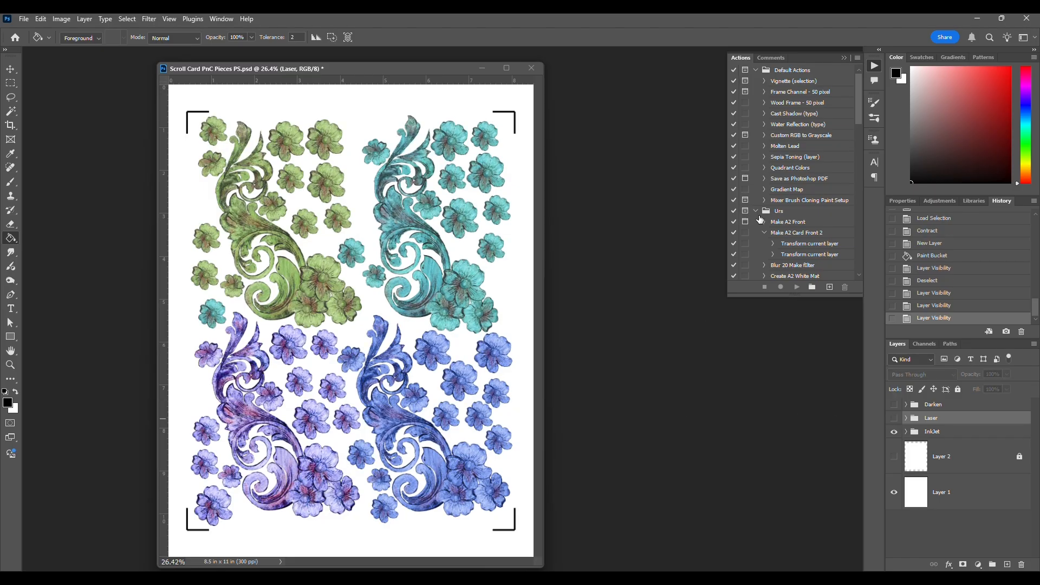
key(ctrl+p)
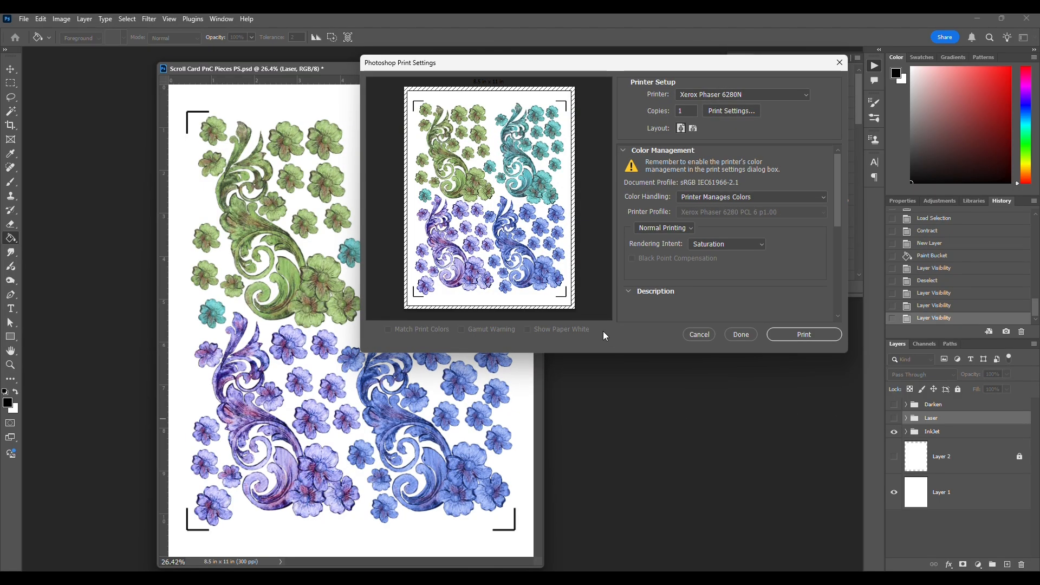
click(727, 94)
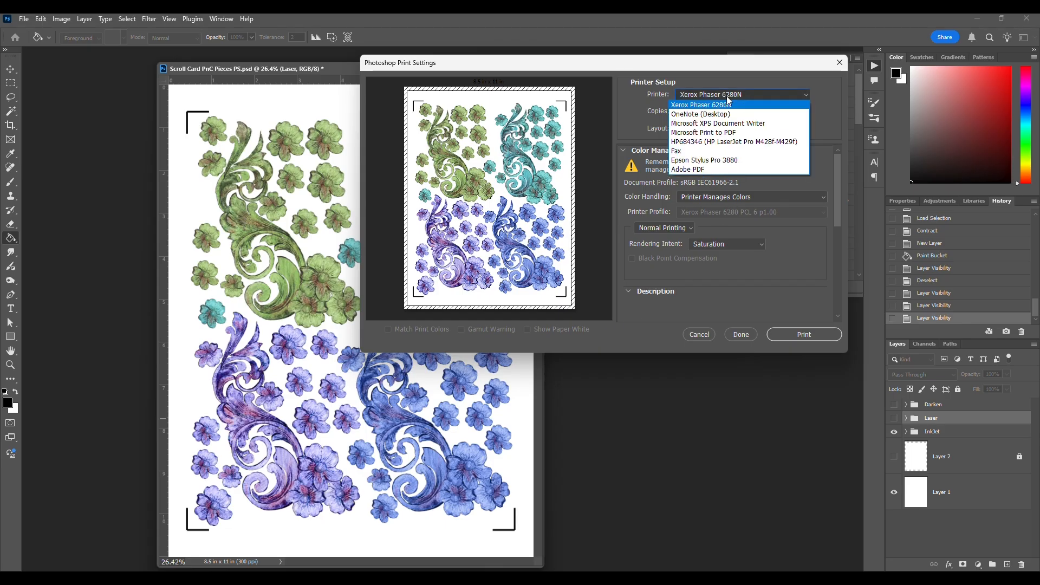
click(722, 160)
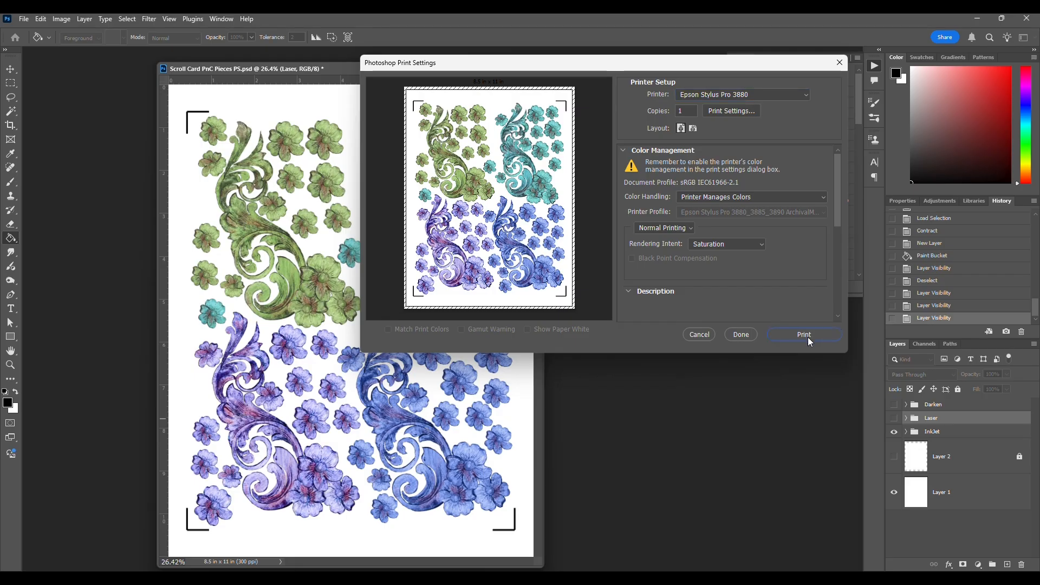
click(809, 335)
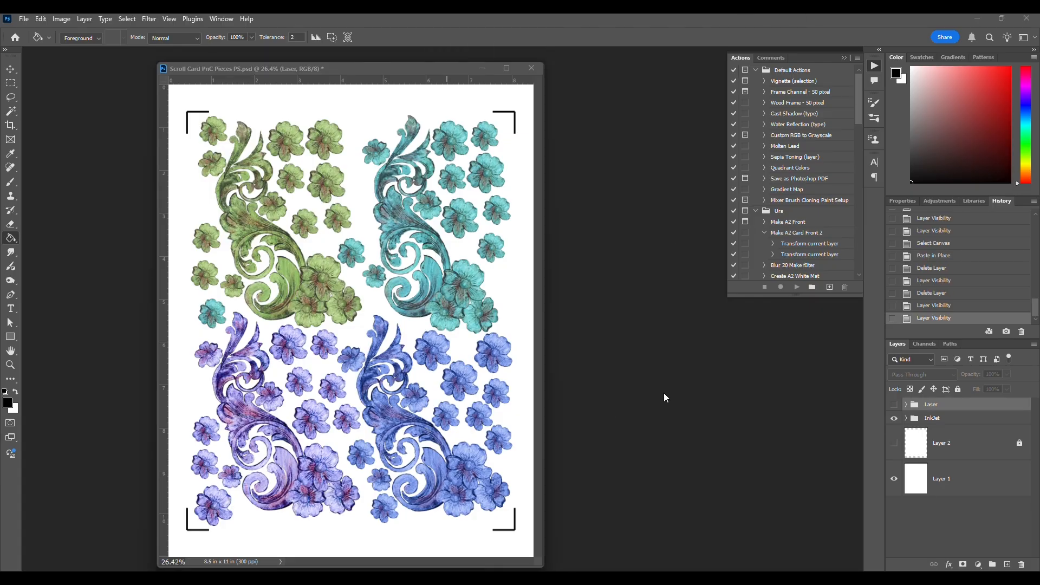
click(895, 478)
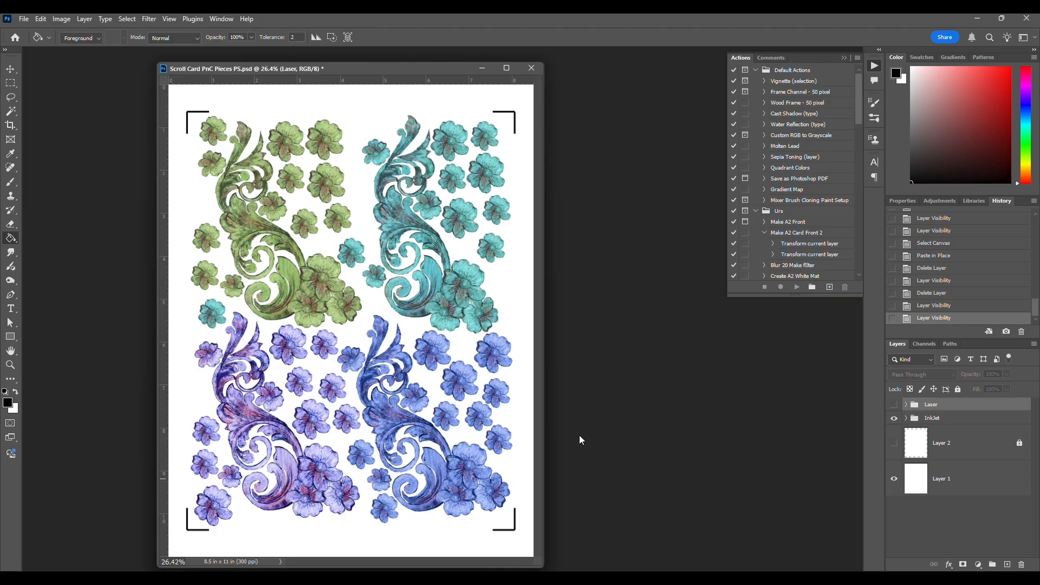
Hide Layer 1 and the InkJet group, and show the Laser group on its own
click(894, 479)
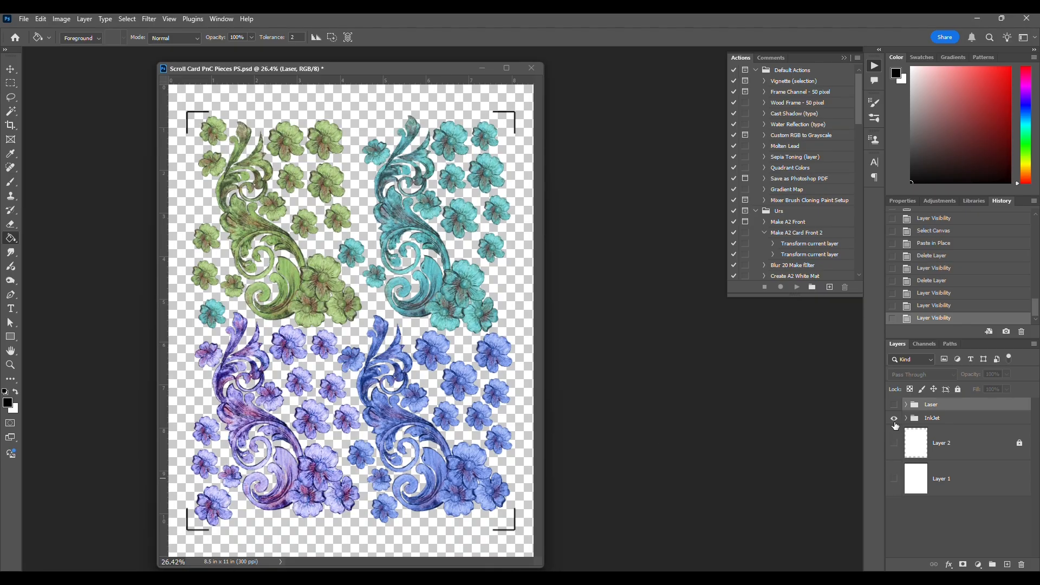
click(894, 406)
click(894, 419)
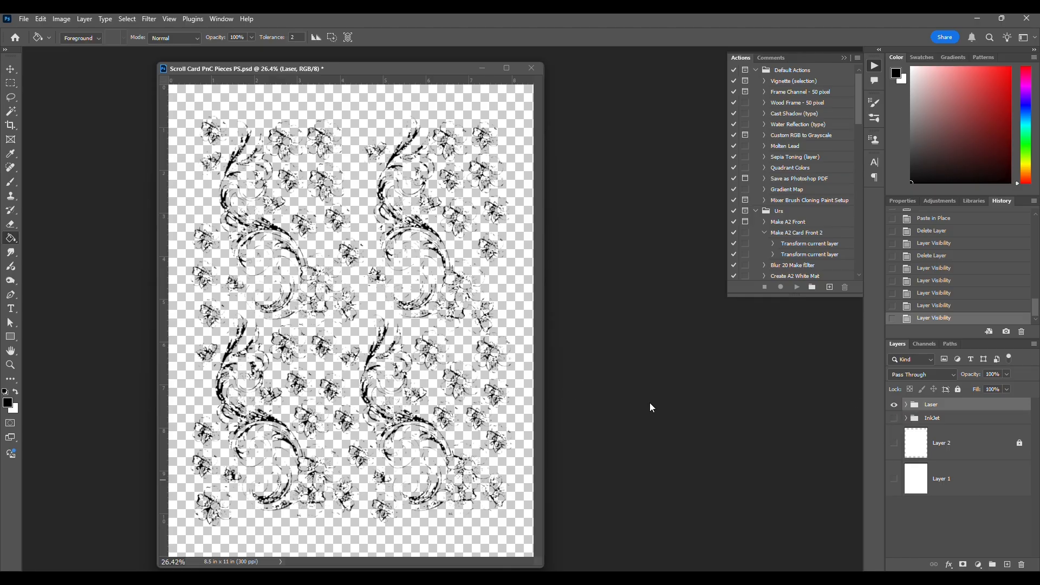
Copy the whole visible laser artwork merged and paste it in place as a new layer
key(ctrl+a)
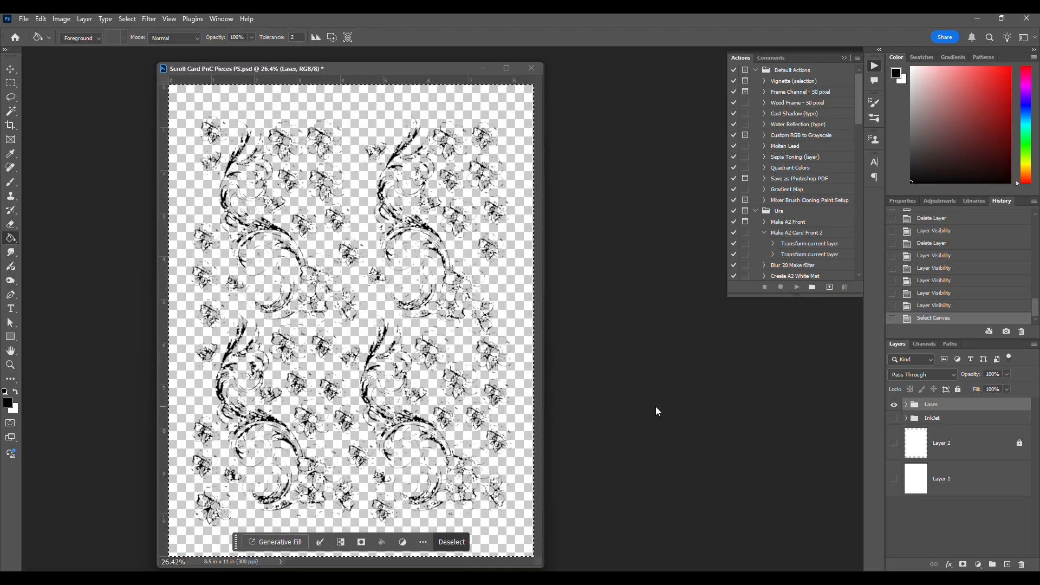
click(41, 21)
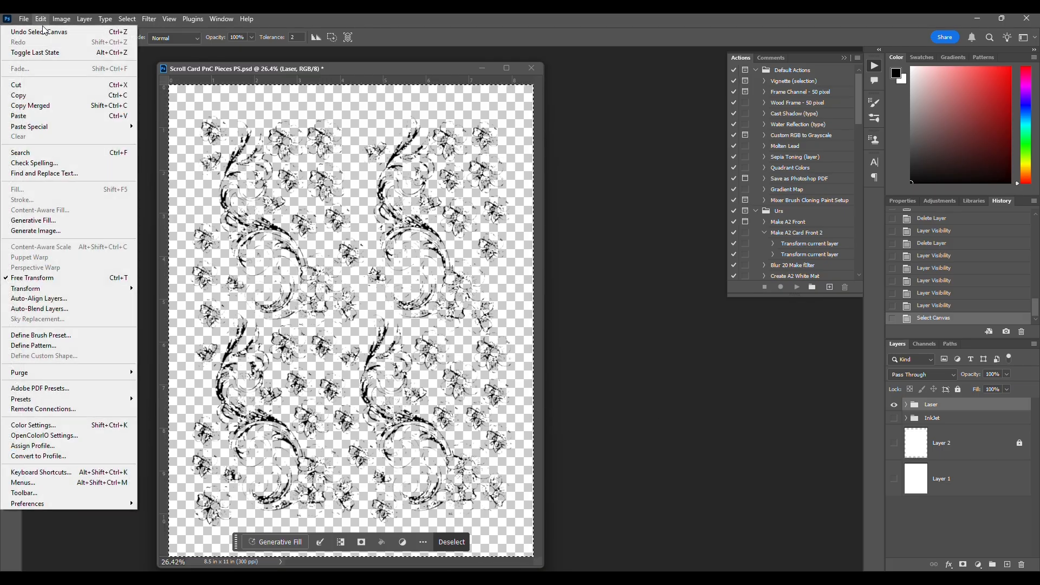
click(55, 111)
click(41, 20)
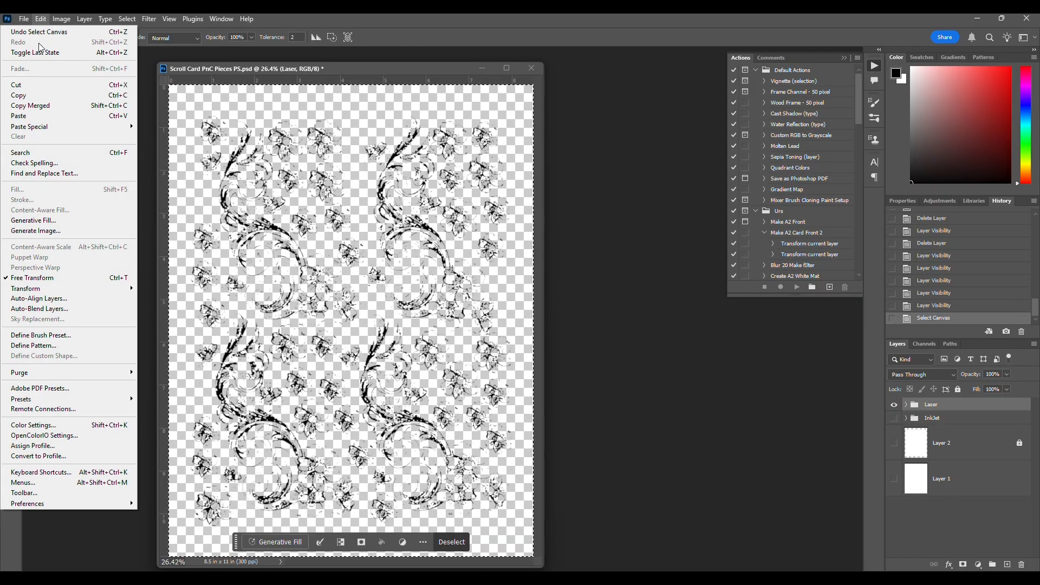
mouse_move(46, 128)
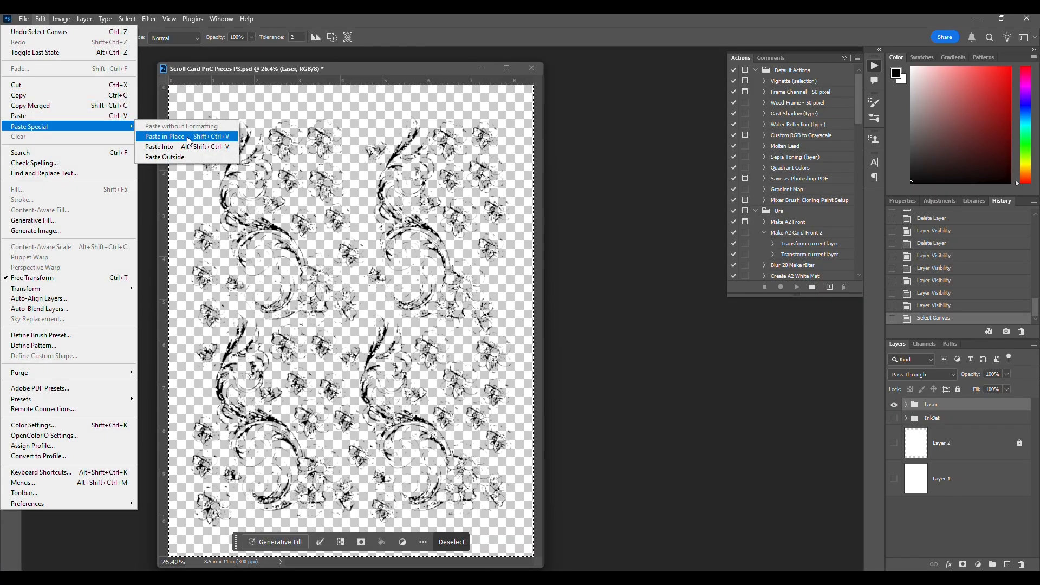
click(188, 139)
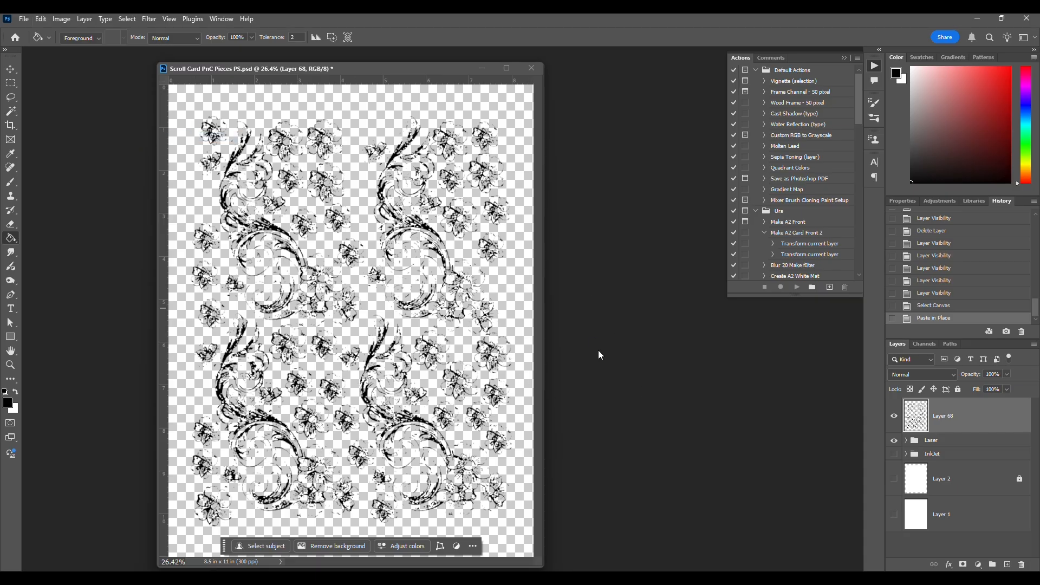
Hide the Laser group and rename the pasted layer Laser Moved for Print
click(895, 442)
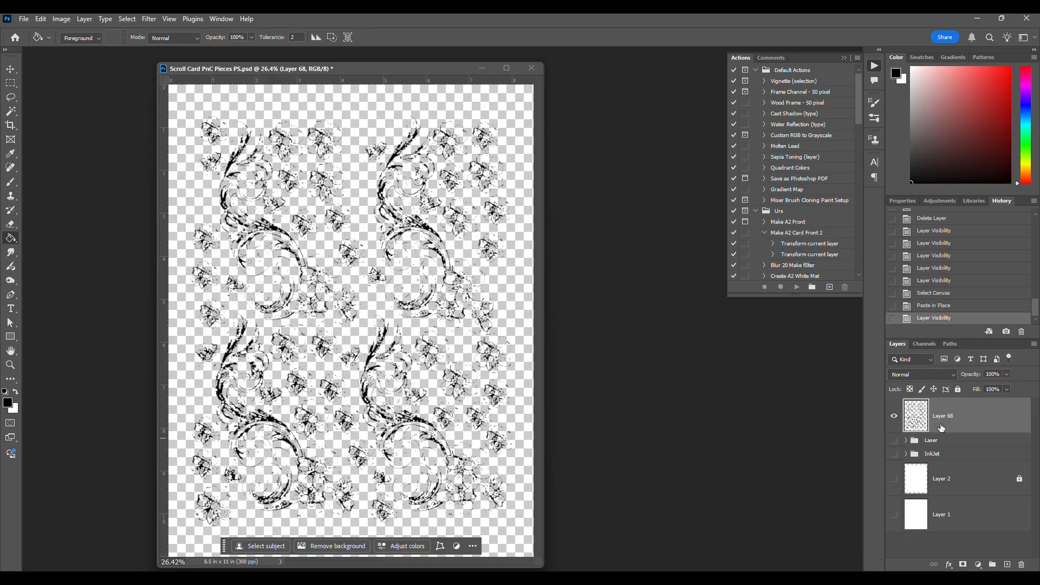
double_click(950, 416)
text(Laser Moved for Print)
key(Return)
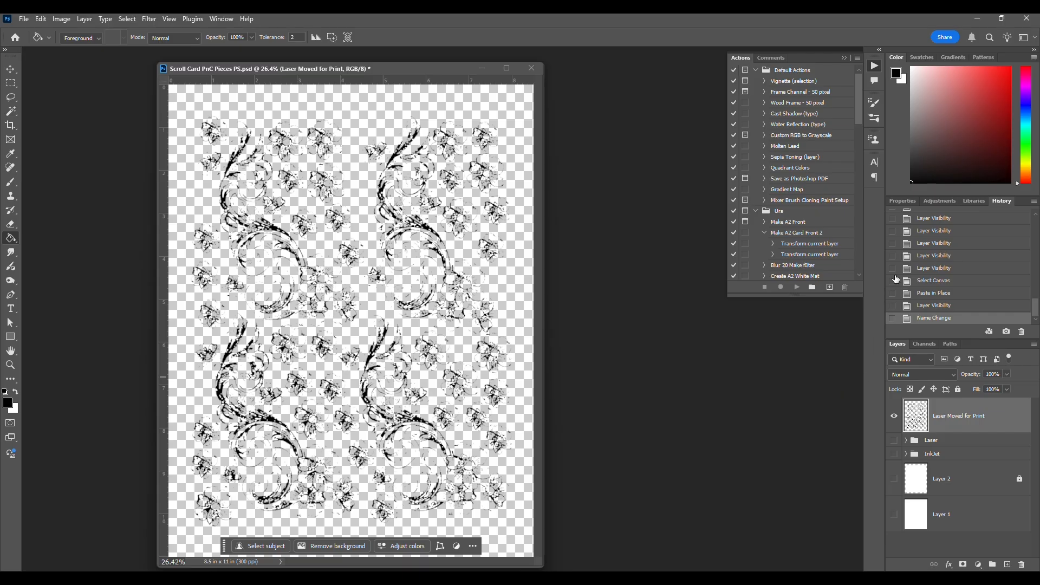
Show the layer's transform properties and set the ruler units to millimeters in the preferences
click(902, 204)
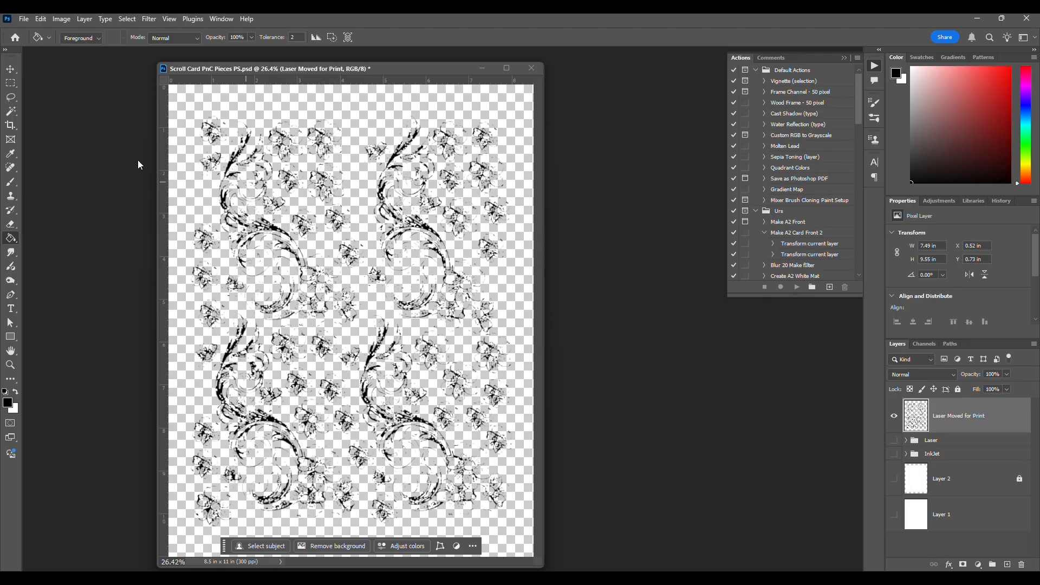
click(41, 20)
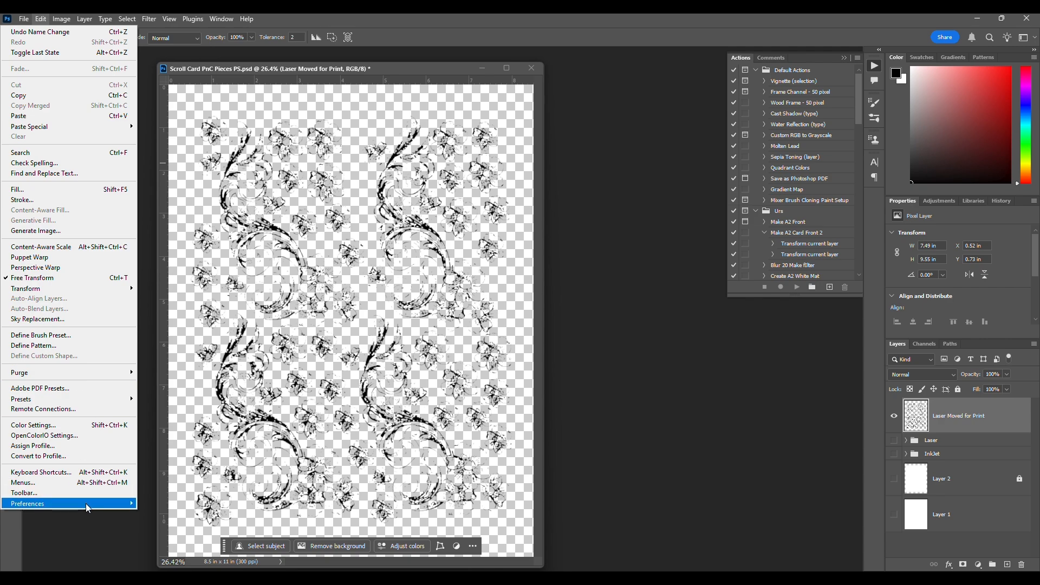
mouse_move(85, 503)
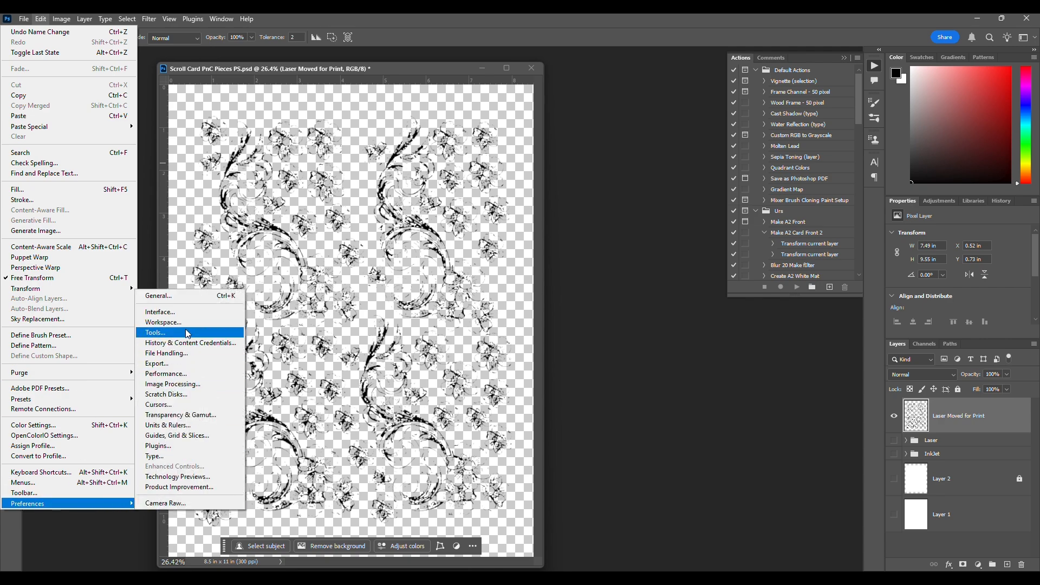
click(194, 426)
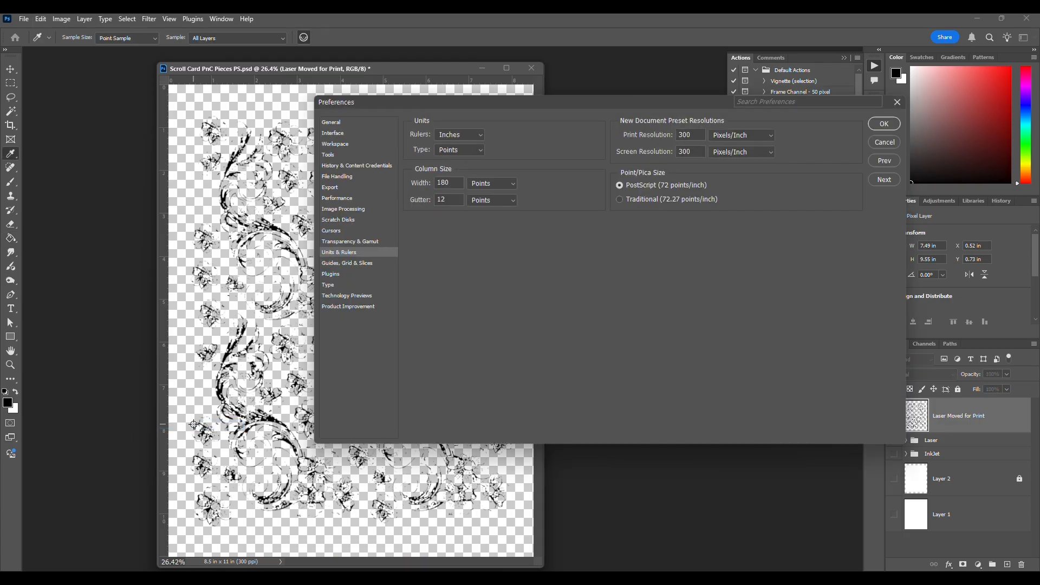
click(481, 135)
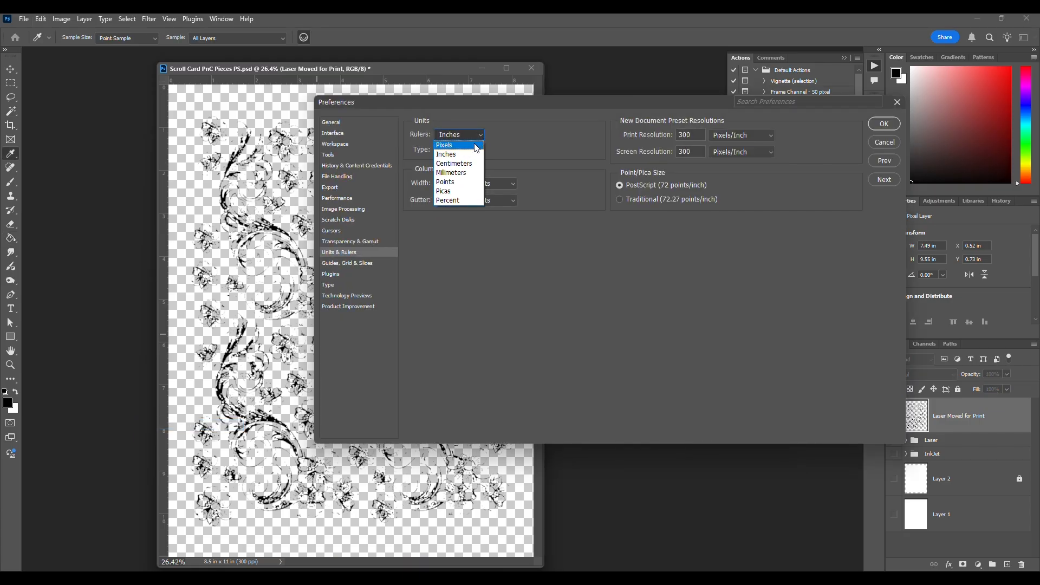
click(473, 173)
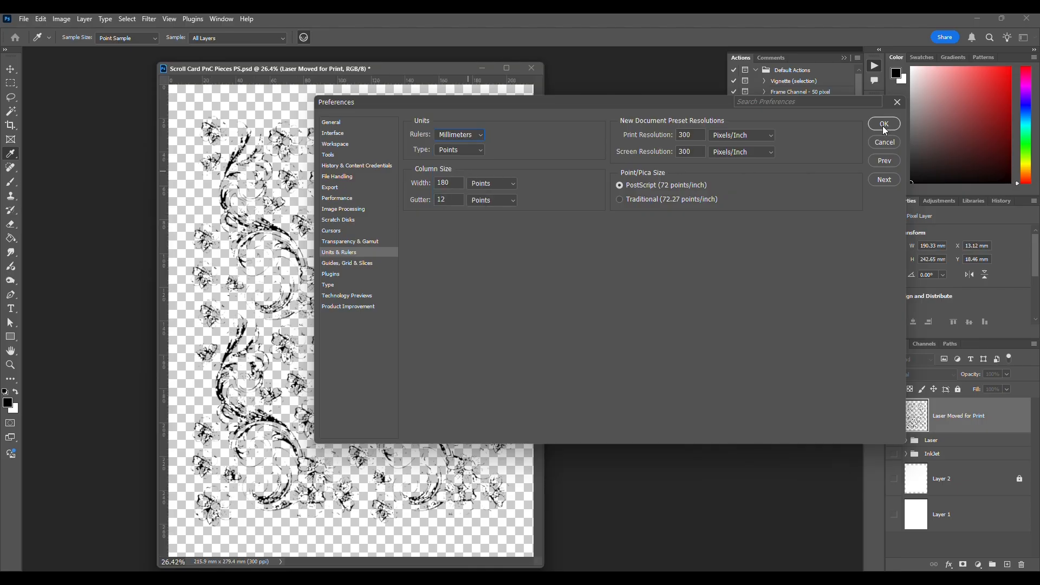
click(884, 124)
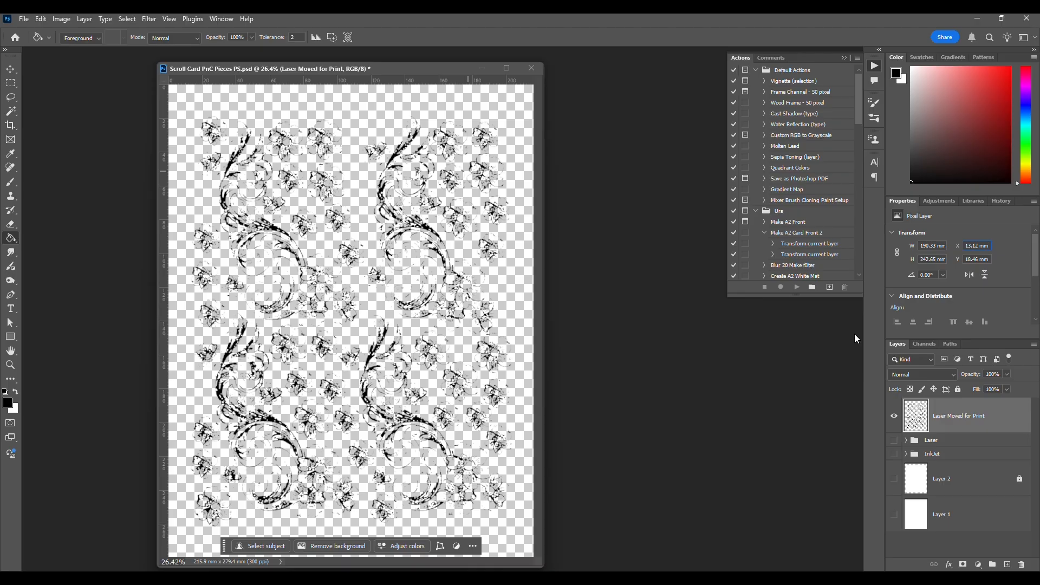
Move the Laser Moved for Print layer 0.5 mm to the right and 2 mm down by adding these offsets to its X and Y values
text(+.5)
text(mm)
key(Left)
key(Left)
key(Left)
key(Left)
key(Left)
key(Left)
key(Left)
key(Left)
key(Left)
key(Left)
key(Left)
key(Left)
key(Return)
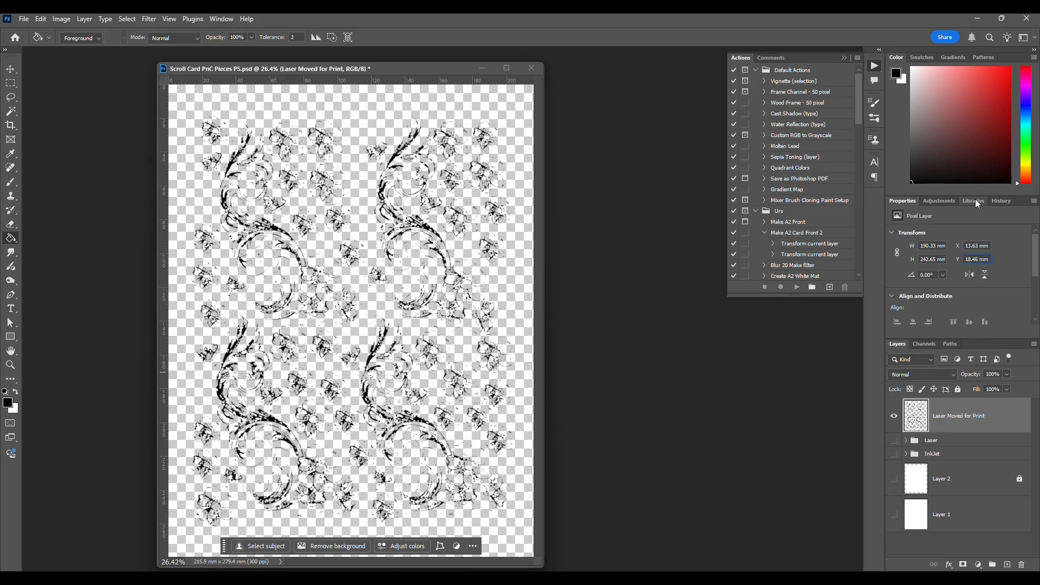
text(+2mm)
key(Return)
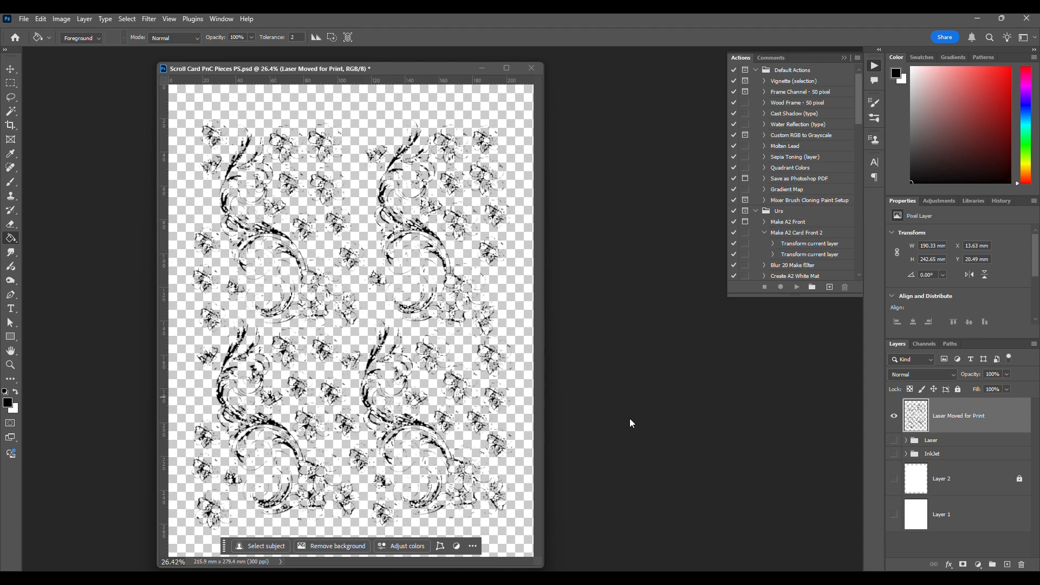
Set the ruler units back to inches in the preferences
click(41, 22)
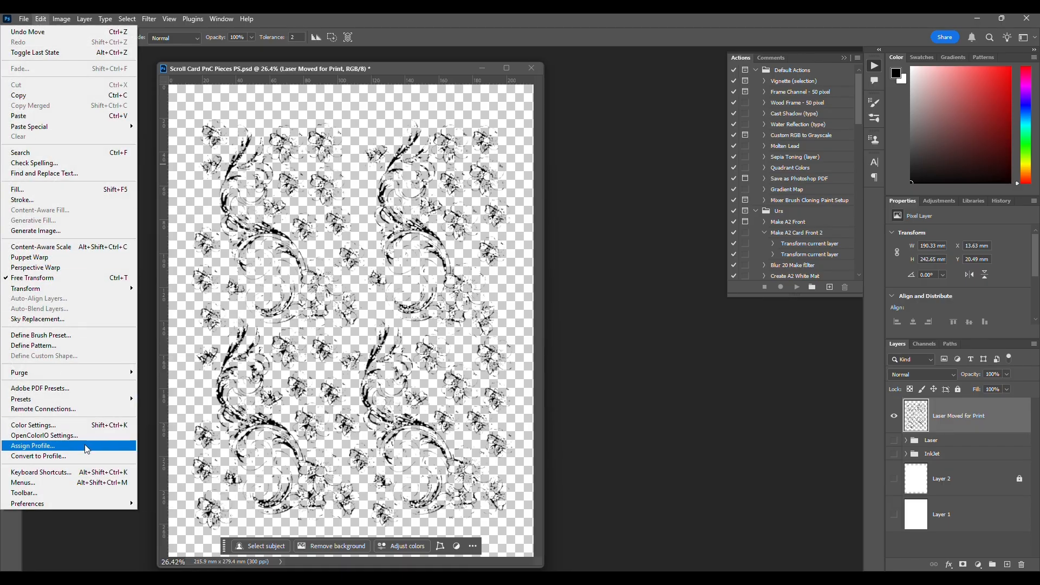
mouse_move(106, 504)
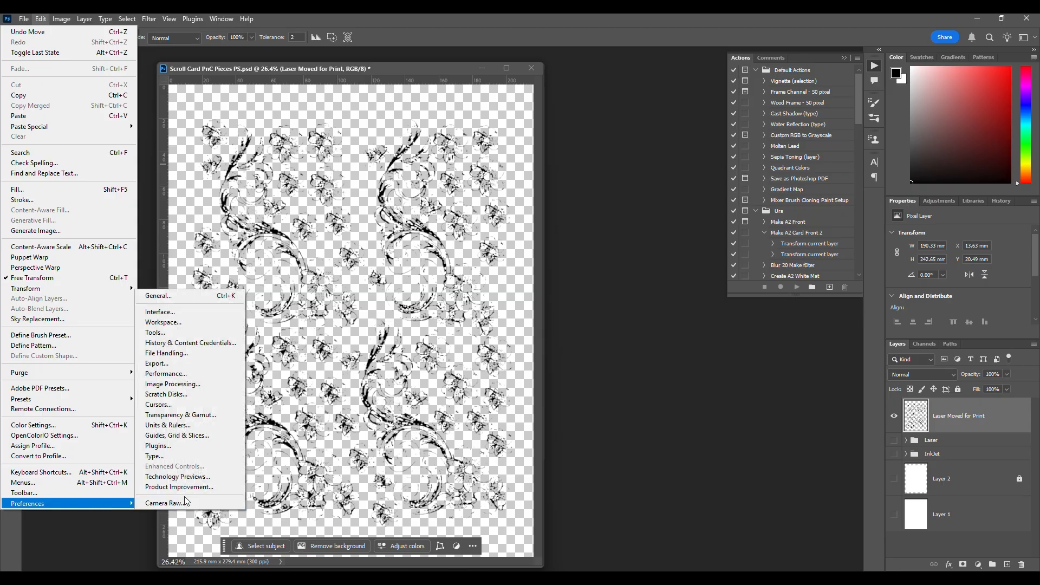
click(187, 427)
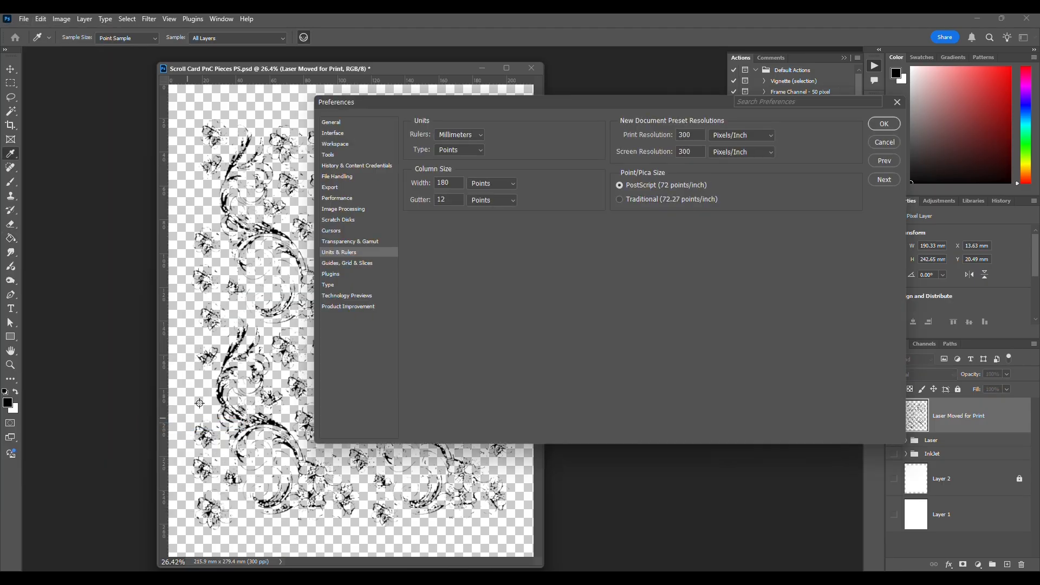
click(482, 135)
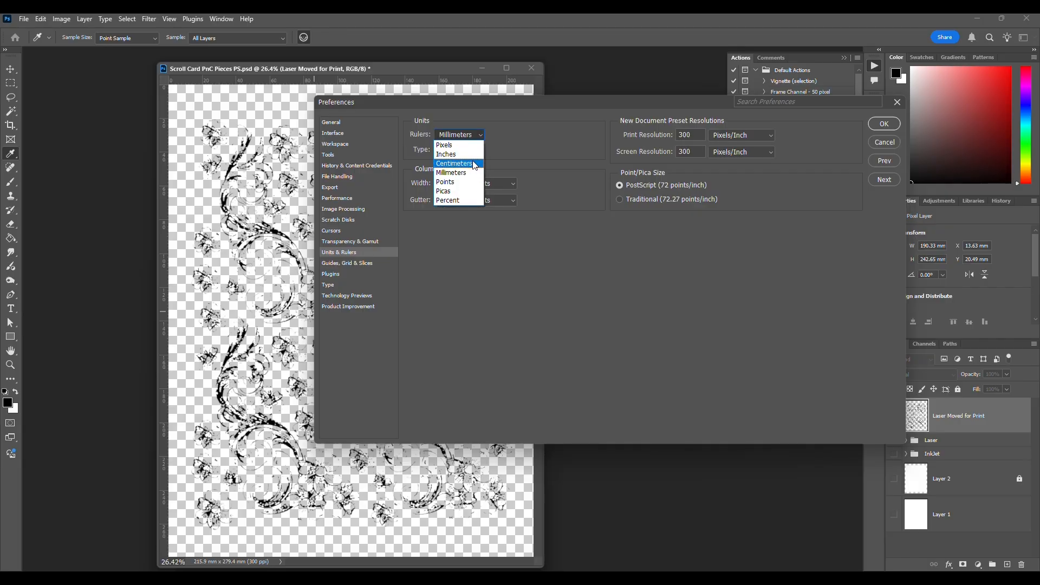
click(471, 155)
click(884, 124)
key(g)
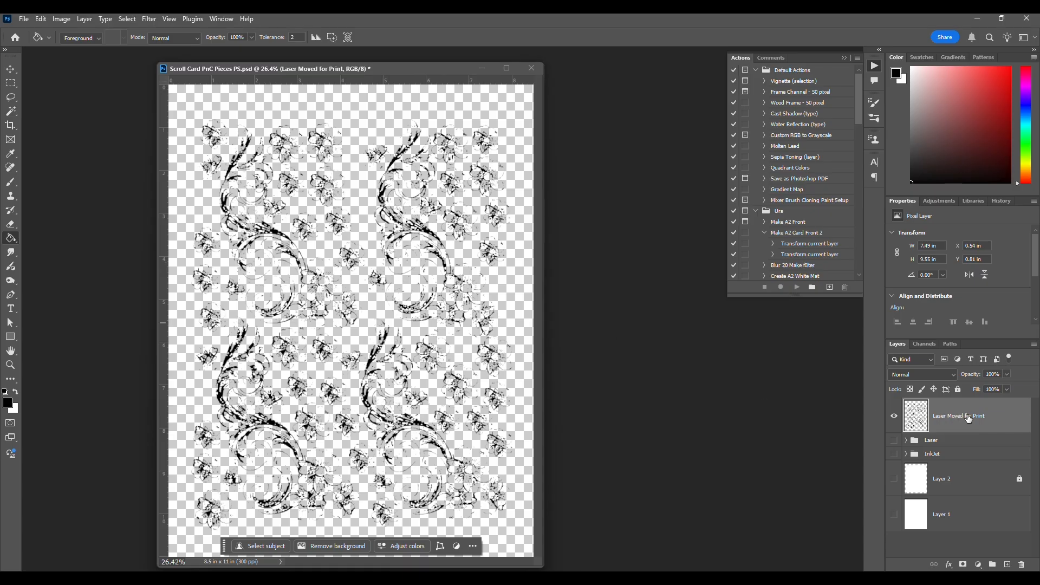
Show the InkJet group to examine the shifted laser outlines against the colors, and hide it again
click(893, 454)
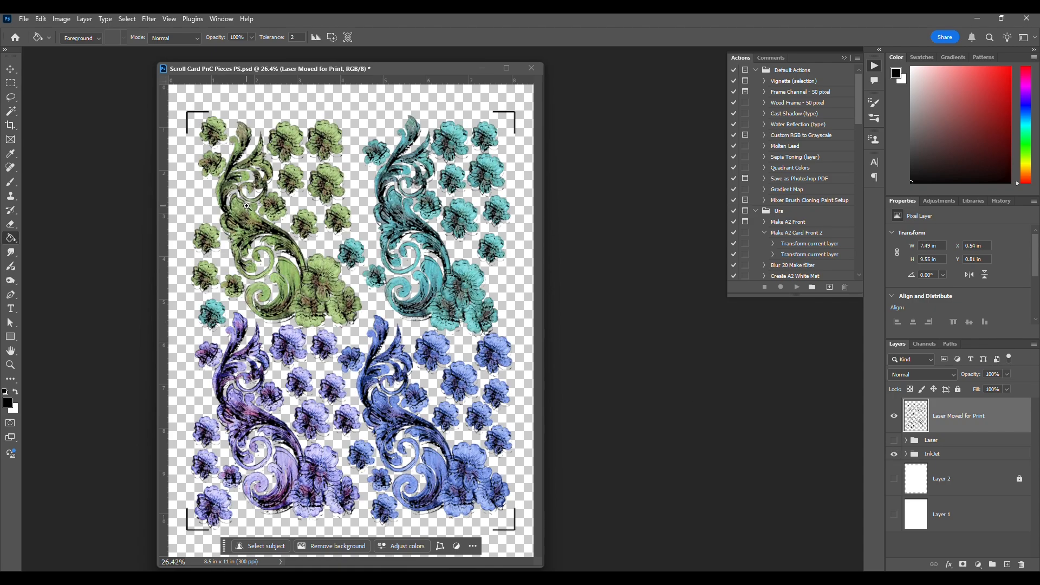
drag(245, 204, 247, 158)
key(ctrl+0)
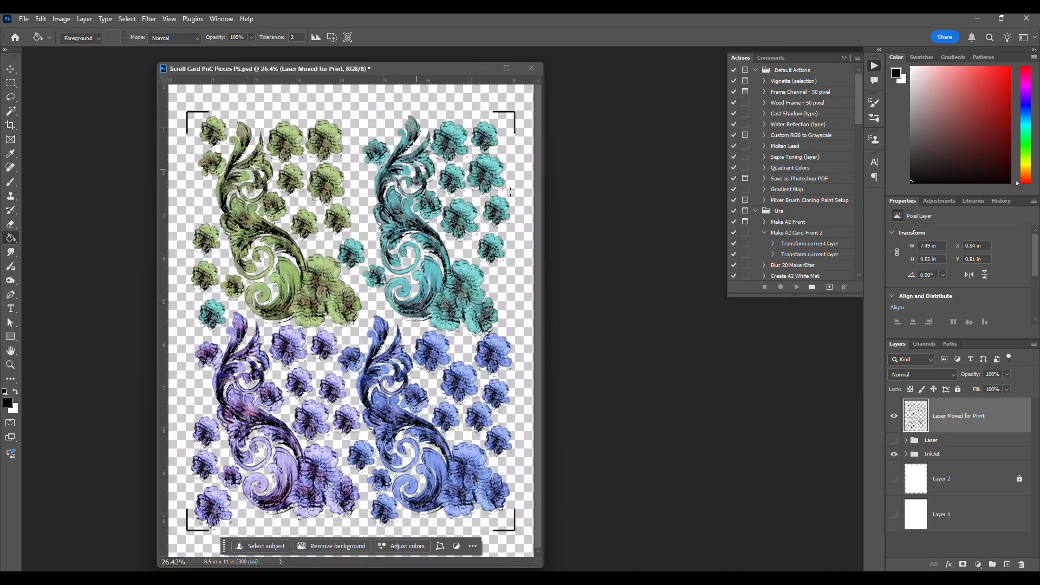
click(894, 454)
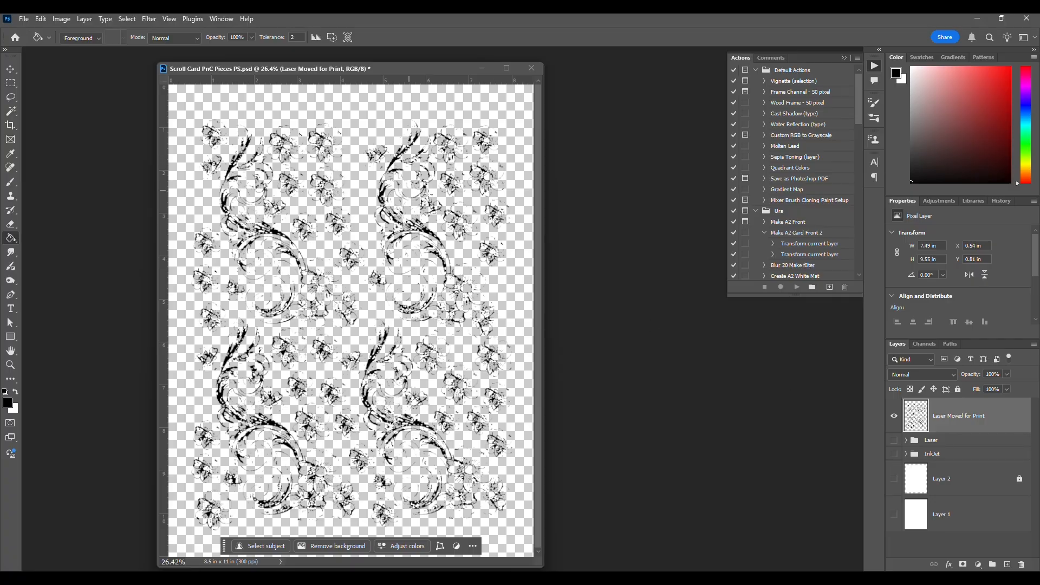
Show the white Layer 1 behind the shifted outlines and choose the Xerox Phaser 6280N as the printer for this page
click(894, 515)
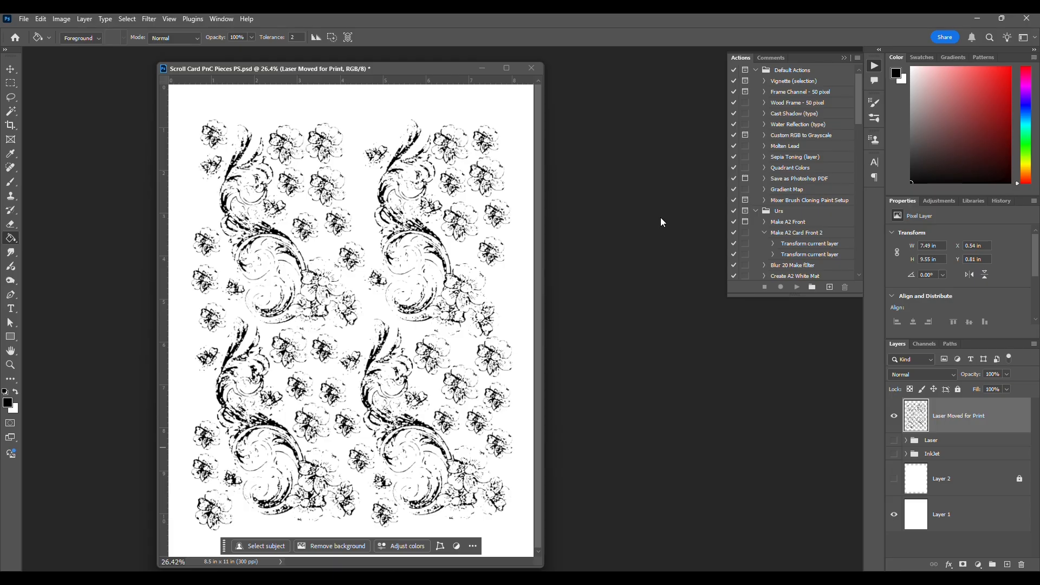
key(ctrl+p)
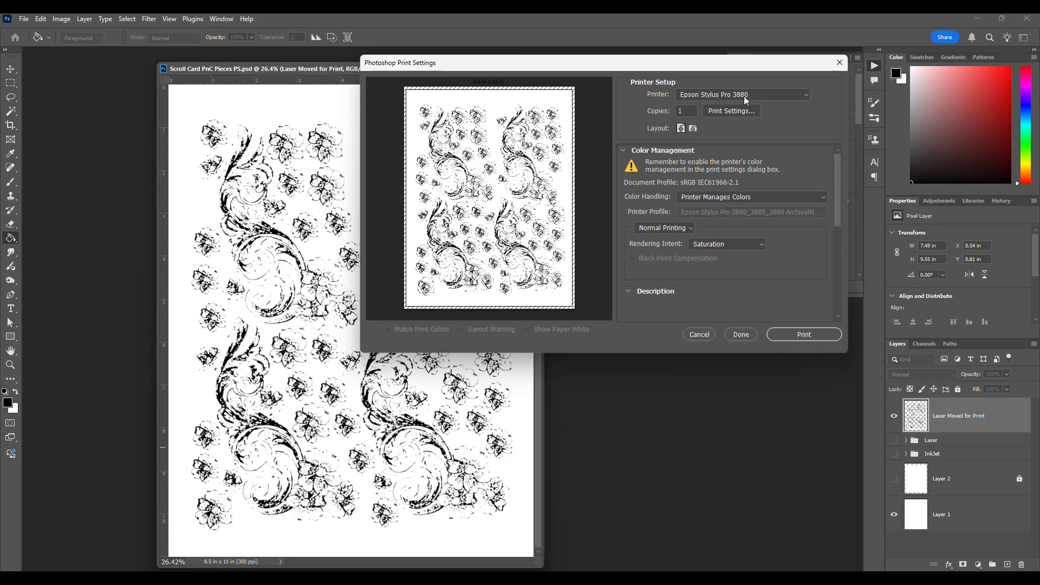
click(744, 96)
click(737, 105)
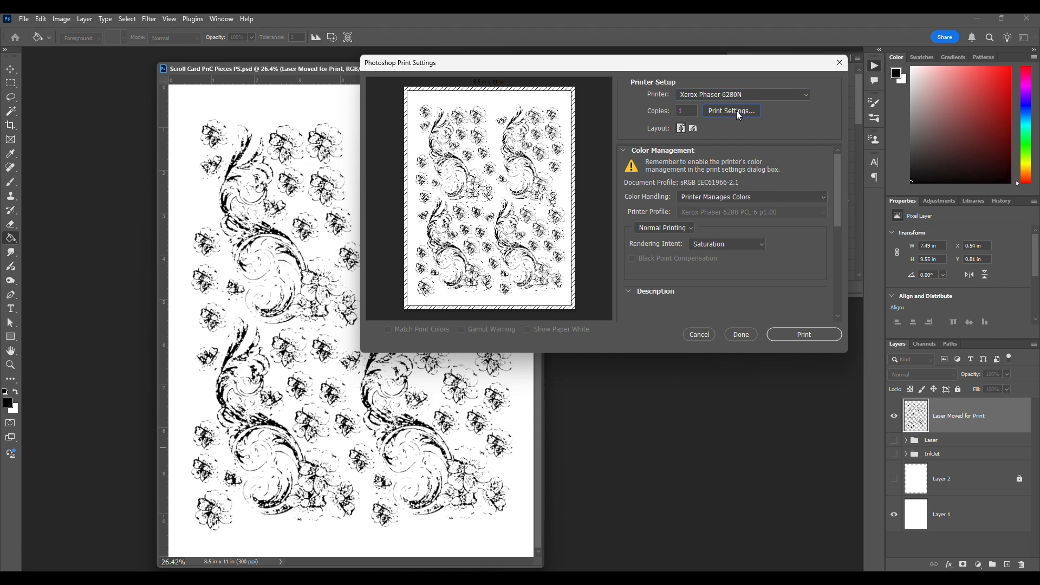
Load the 8.5x11 Normal Print saved settings in the Xerox printer's properties
click(737, 110)
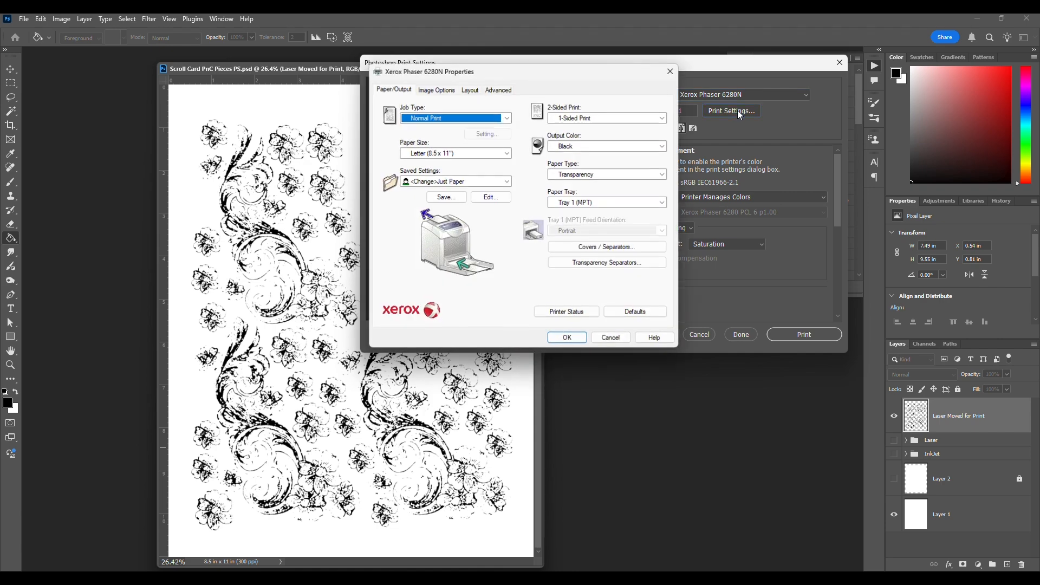
click(448, 182)
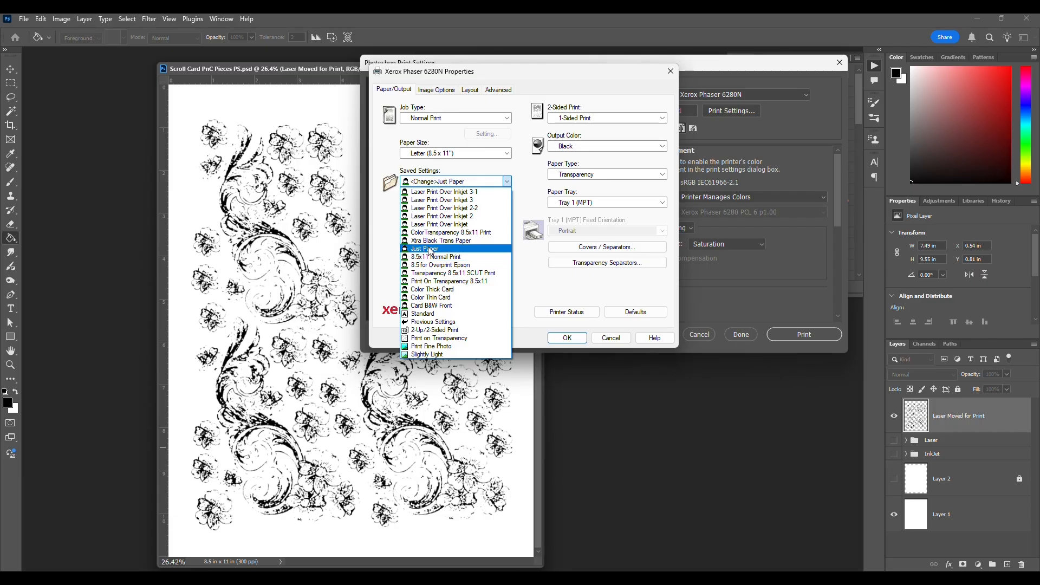
click(471, 259)
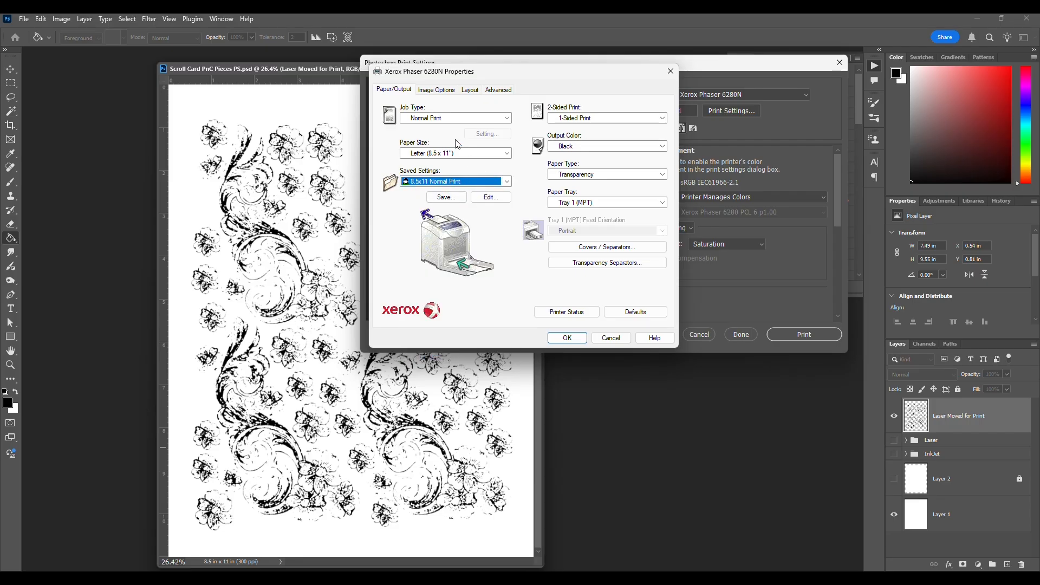
Examine the Xerox printer's margin shift, print position and page margin options for Letter paper
click(479, 92)
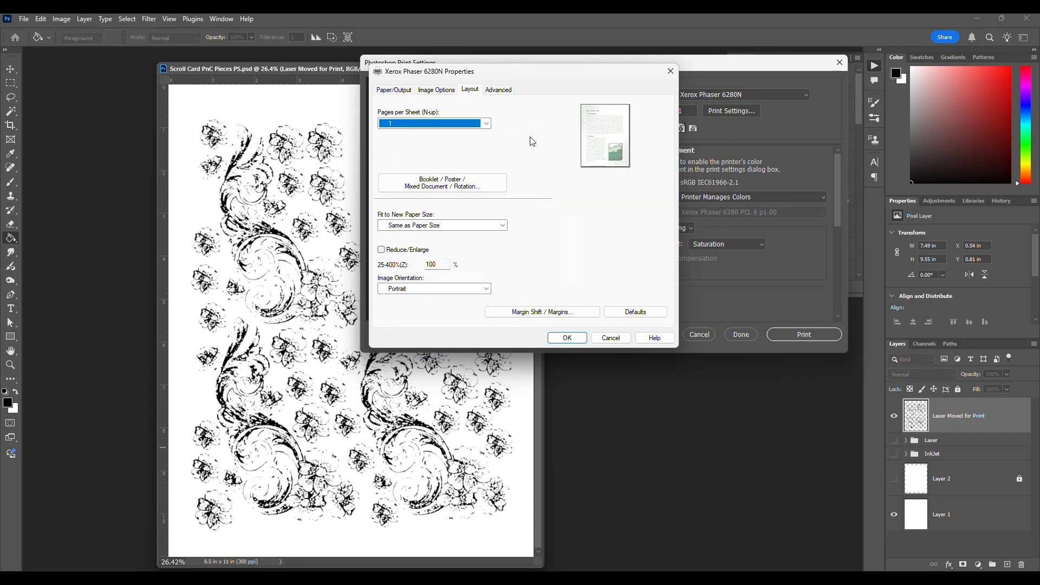
click(556, 311)
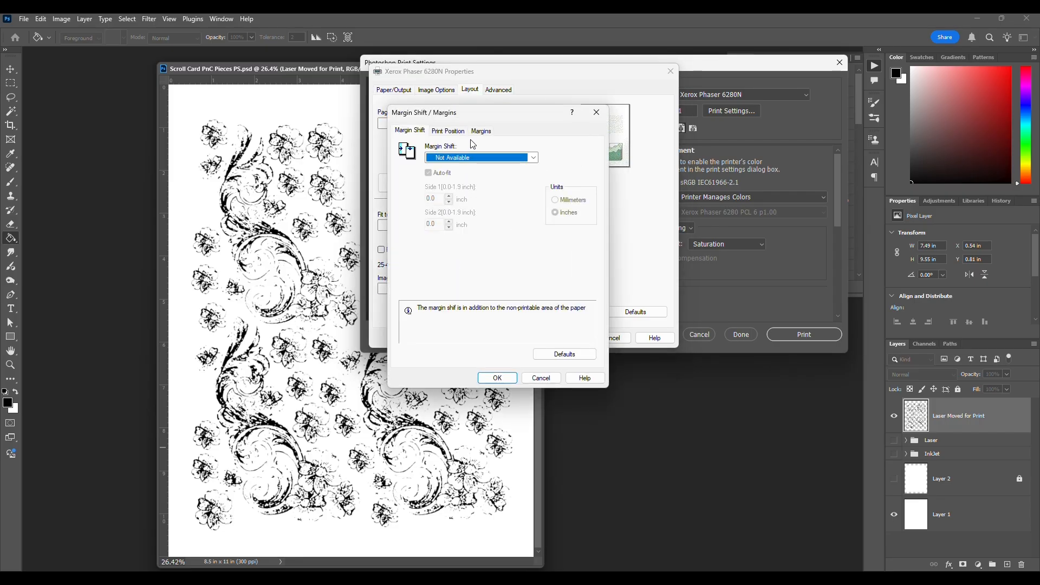
click(447, 132)
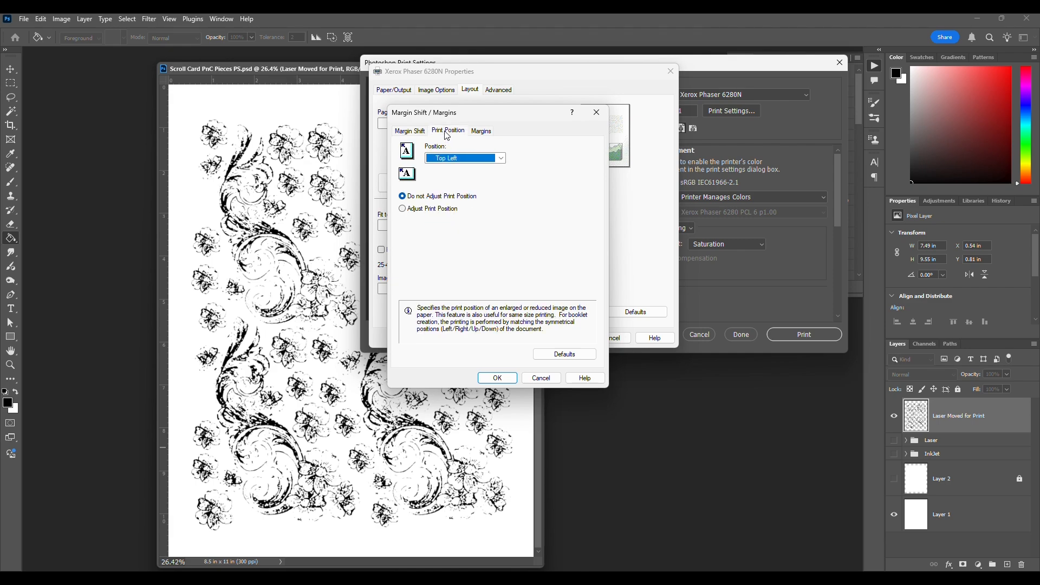
click(487, 132)
click(558, 185)
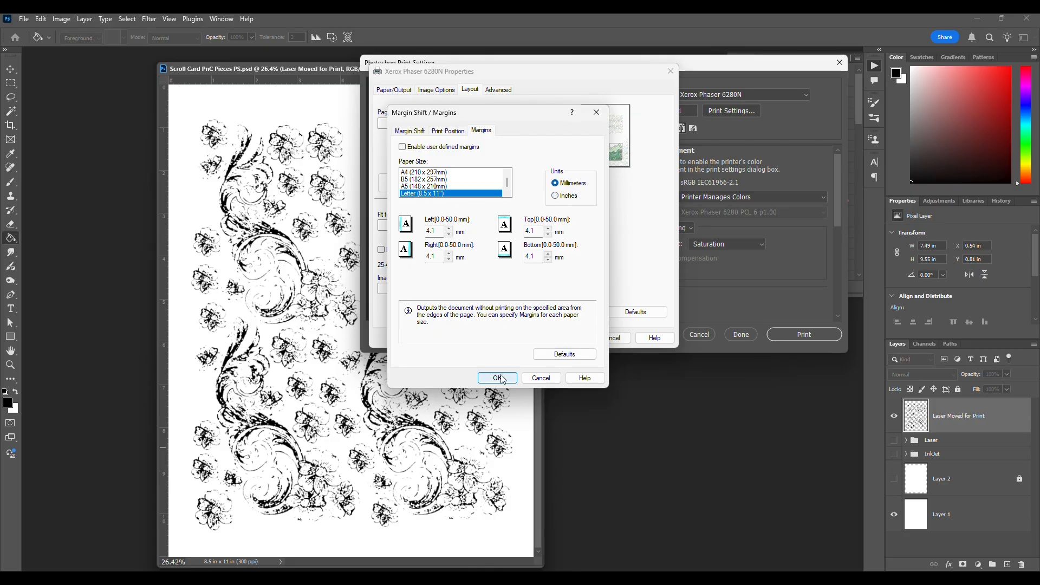
click(539, 380)
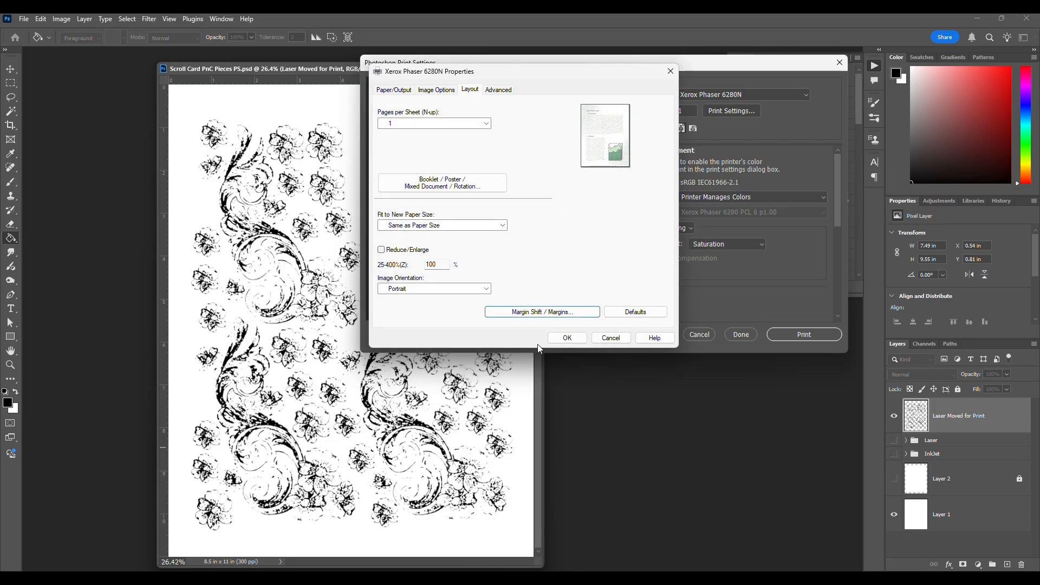
Accept the Xerox printer's properties and print the page of shifted laser outlines
click(395, 90)
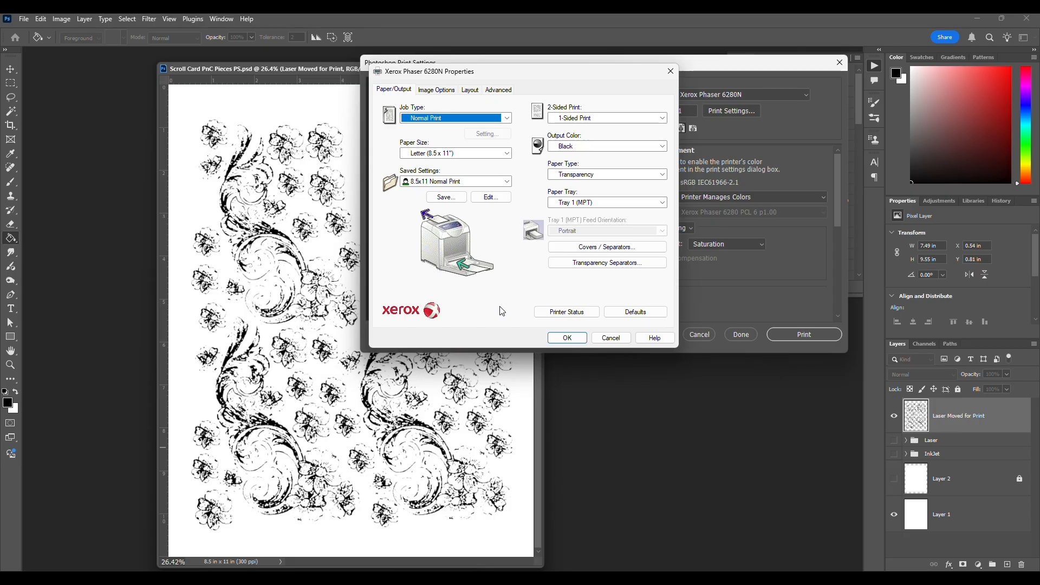
click(568, 338)
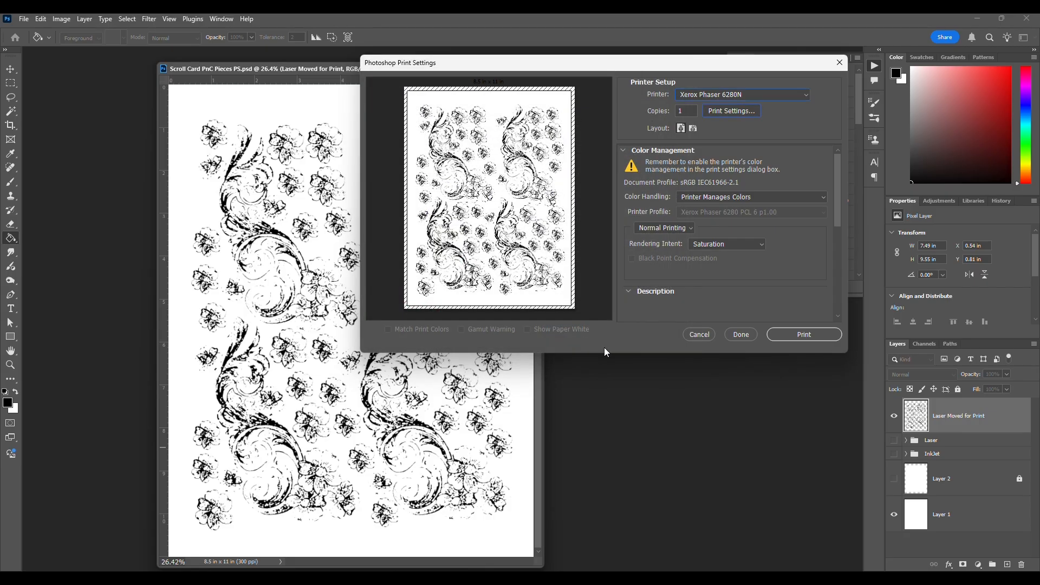
click(803, 335)
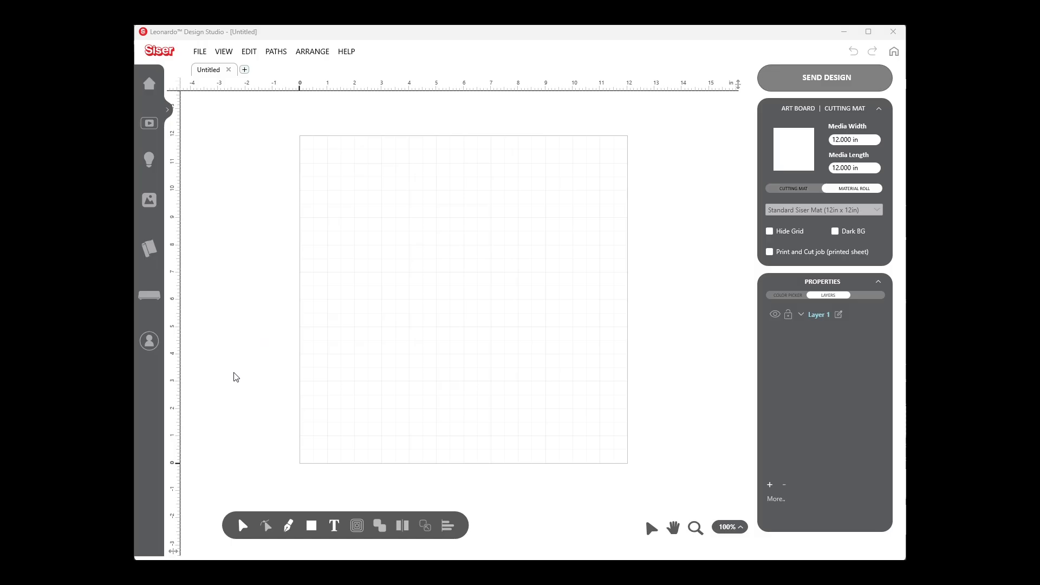
Switch to Leonardo Design Studio and bring in Scroll Card PnC Pieces PS.jpg from the Siser folder for import
click(208, 56)
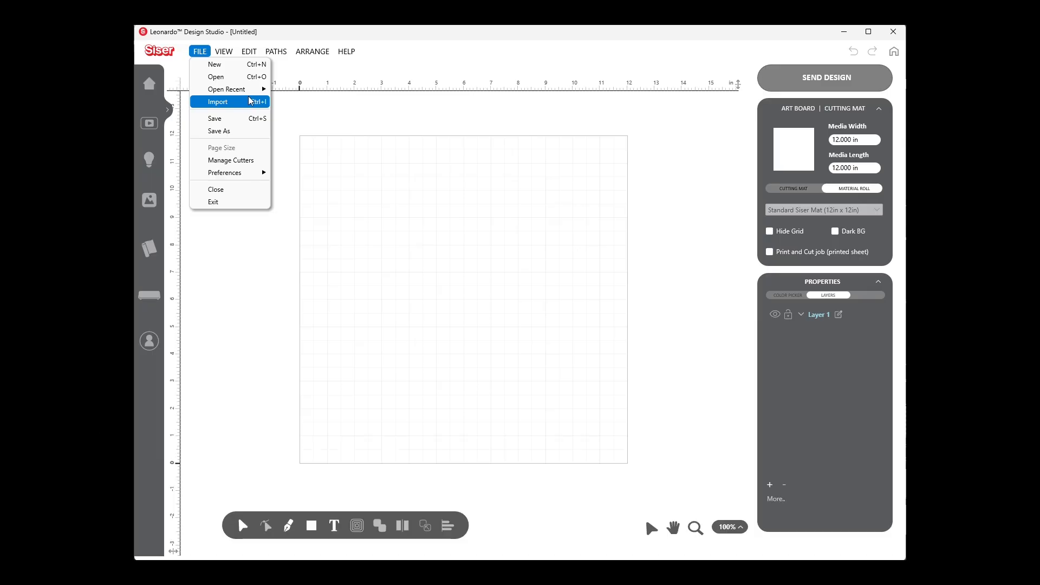
mouse_move(254, 98)
click(255, 107)
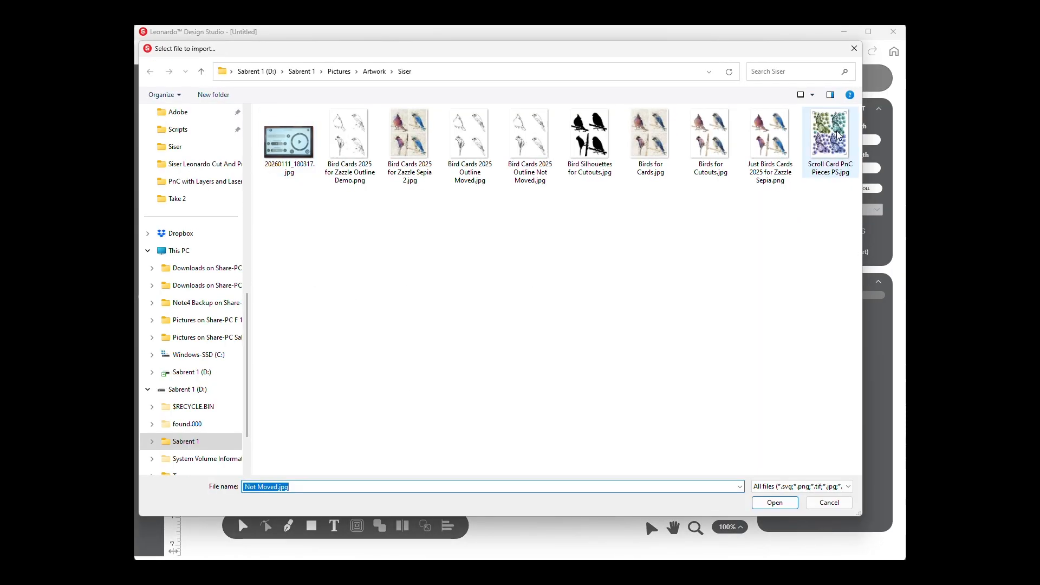
click(832, 143)
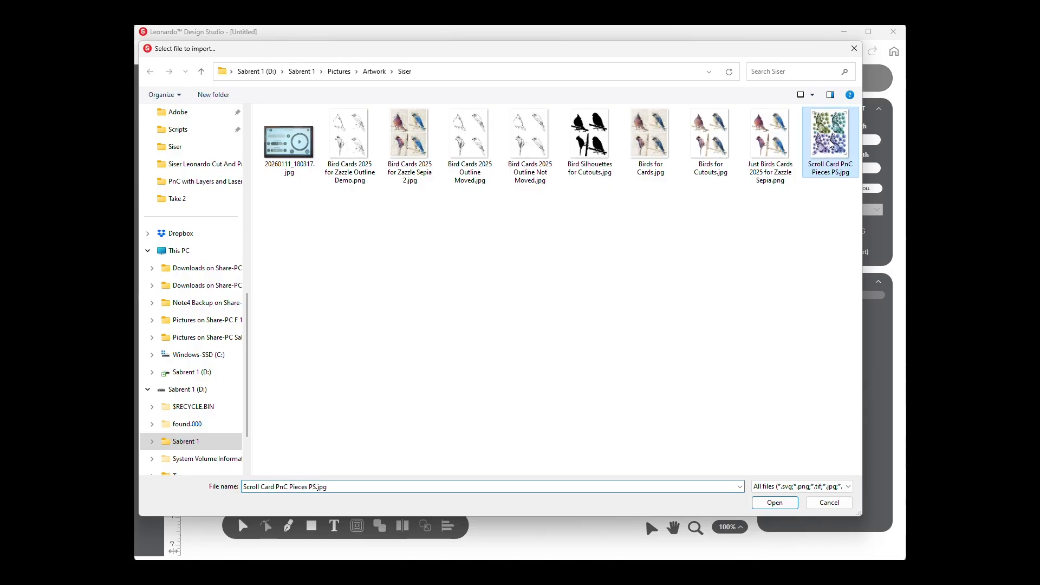
click(774, 505)
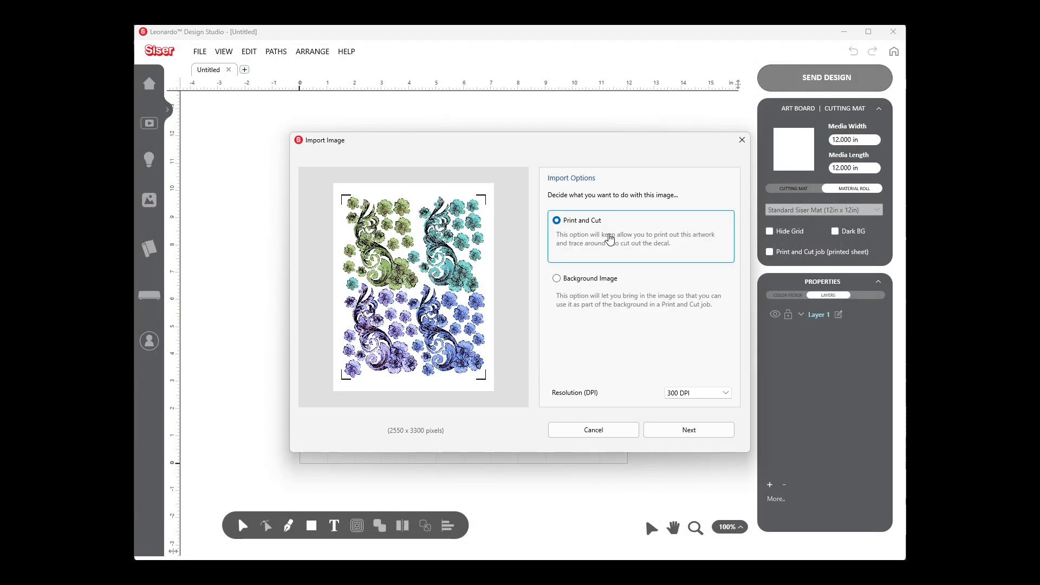
Import the image as Print and Cut, creating cut contours with mask tolerance 25, smoothing 60, contour offset 0 and holes included
click(686, 433)
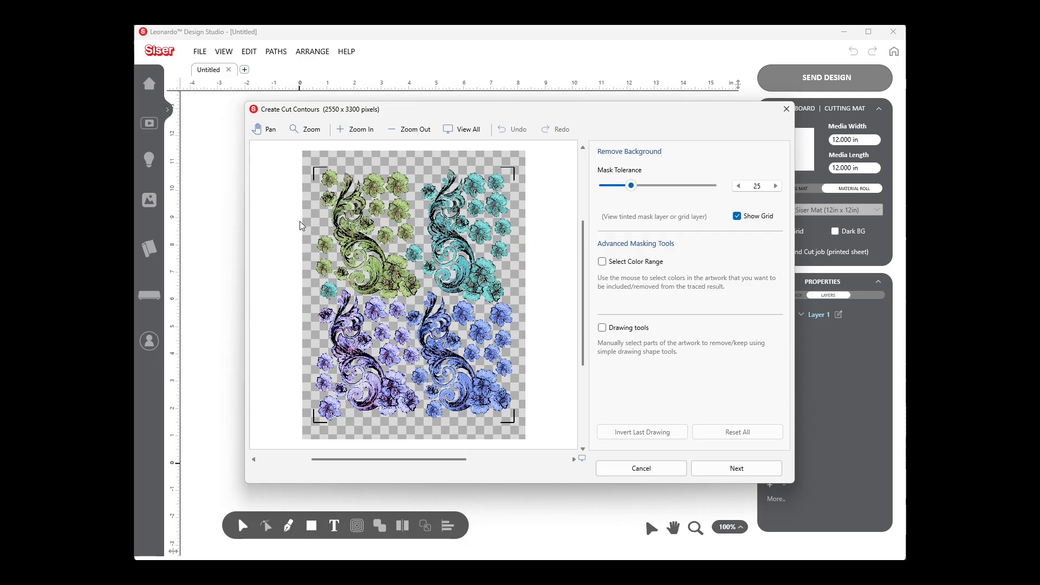
click(738, 470)
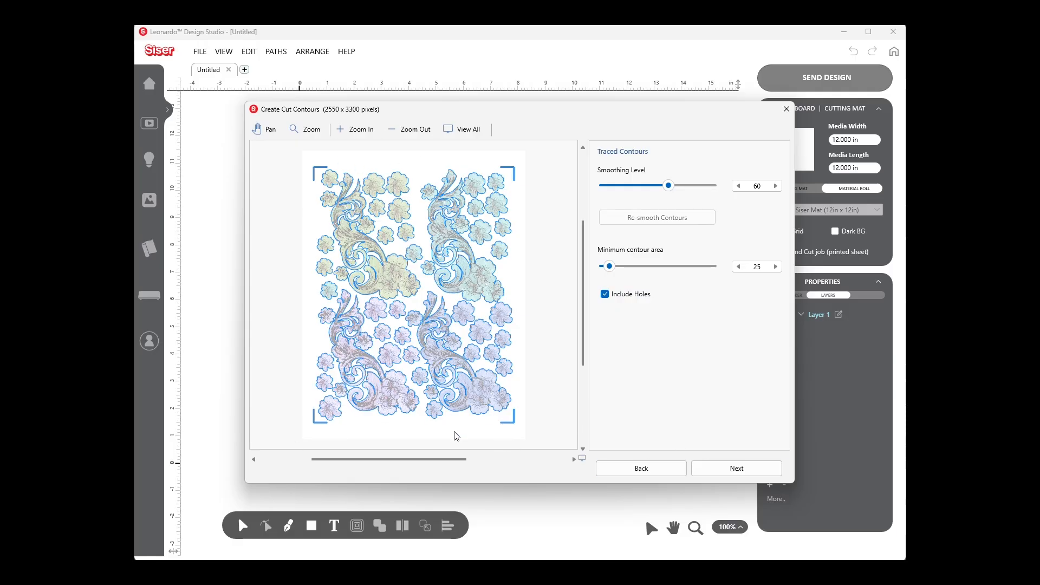
click(737, 472)
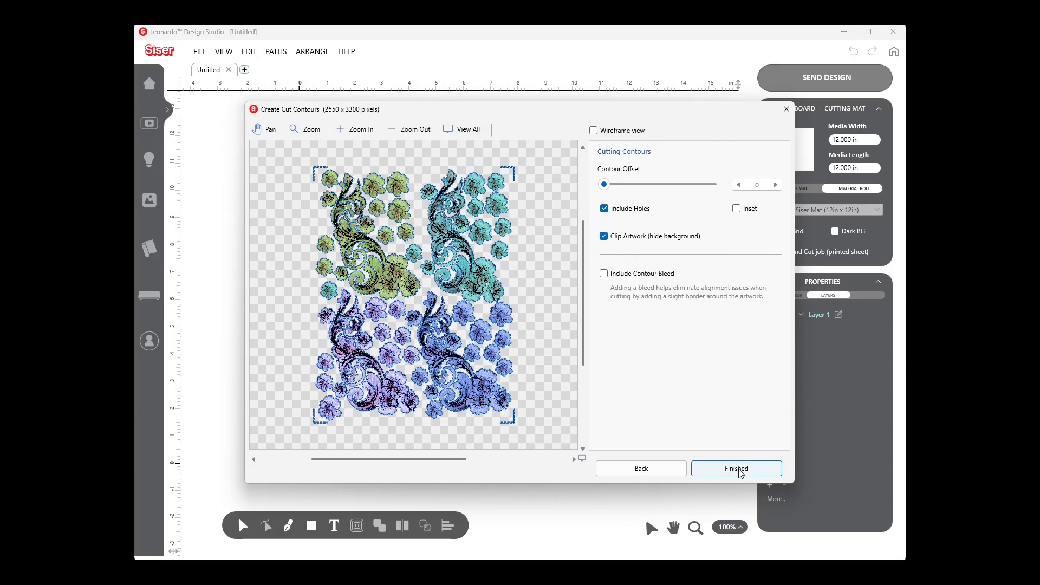
click(740, 472)
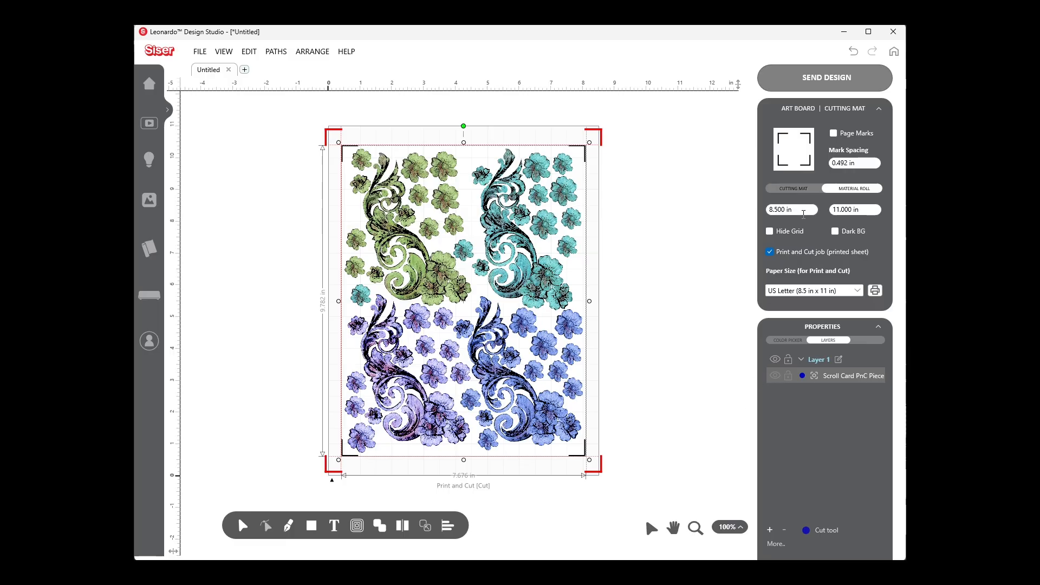
Show the page marks over the artwork's own corner marks for comparison and hide them again
click(834, 133)
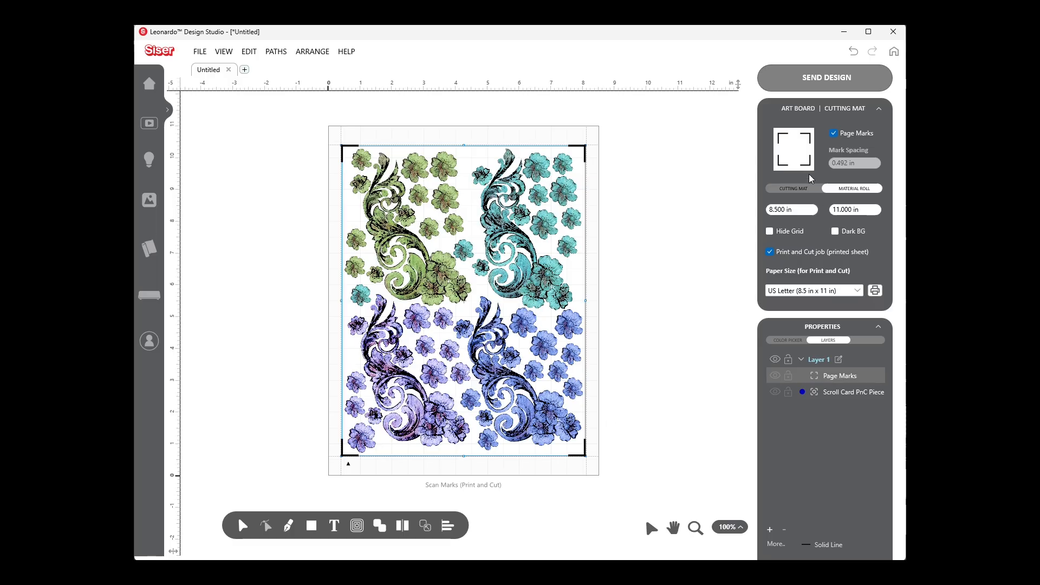
click(835, 136)
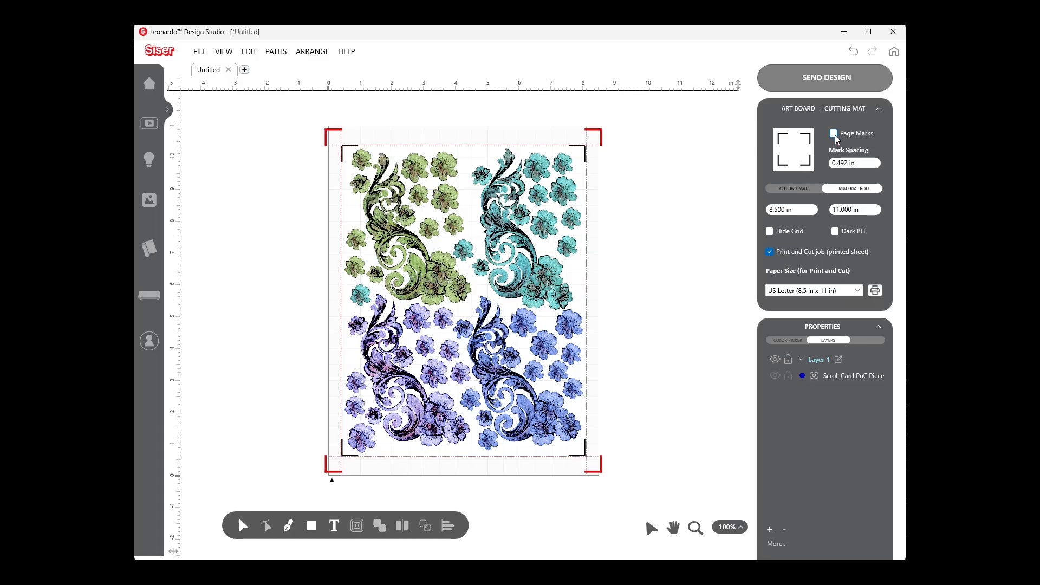
Ungroup the paths of the imported scroll card artwork into separate images and cut contours
click(854, 379)
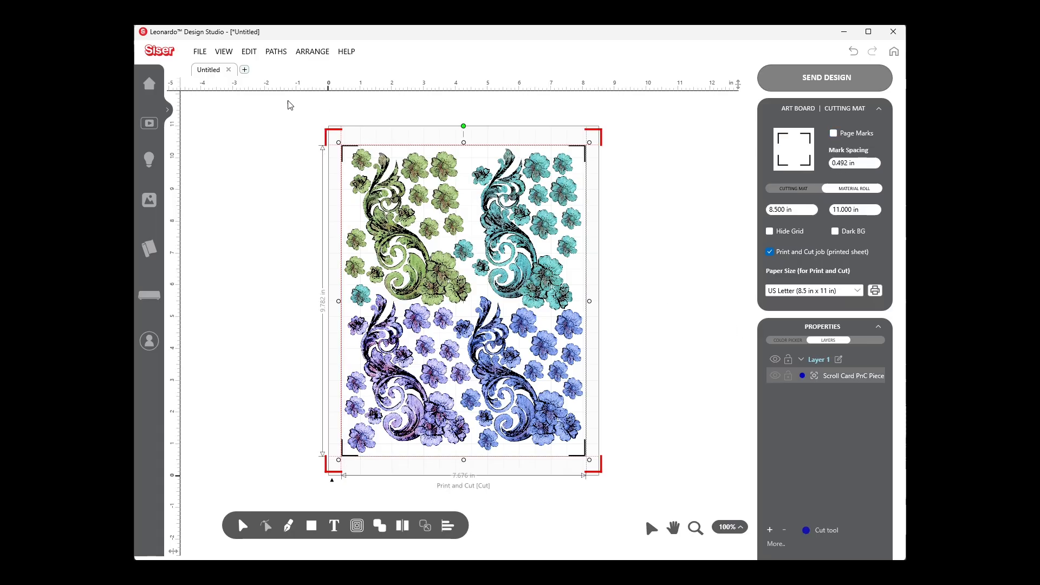
click(278, 53)
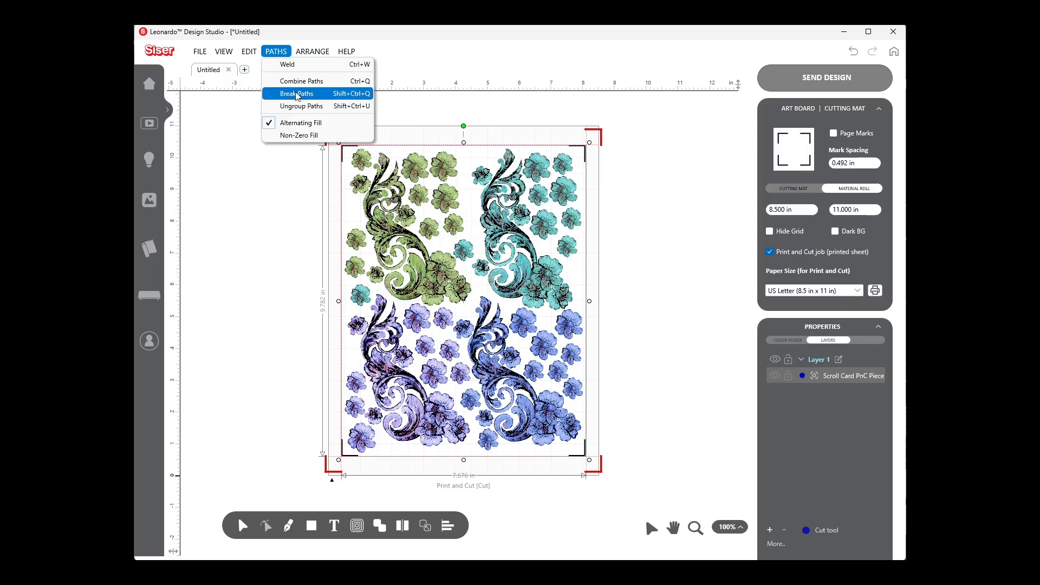
click(301, 106)
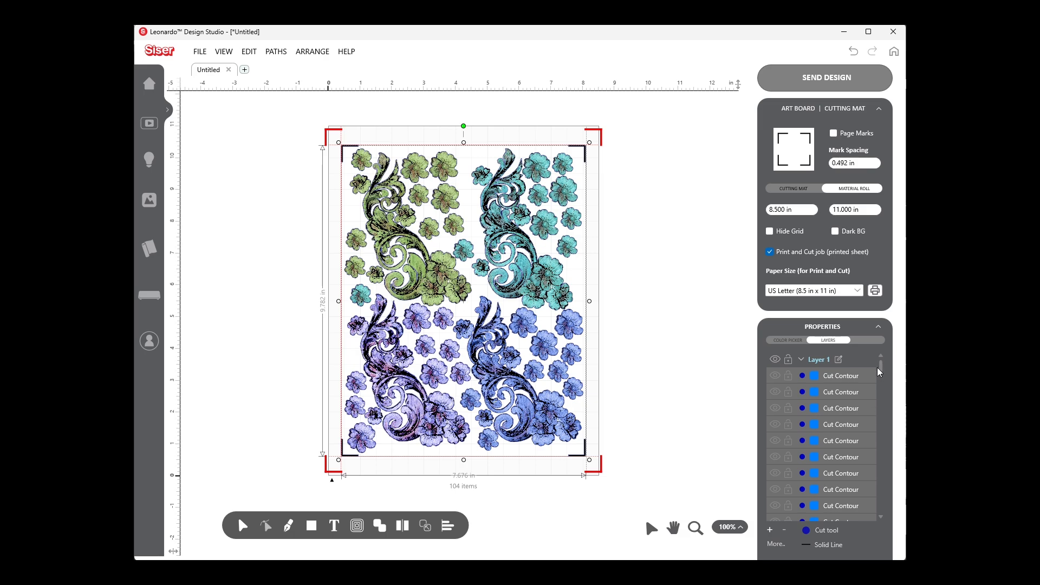
drag(883, 367, 893, 434)
click(663, 433)
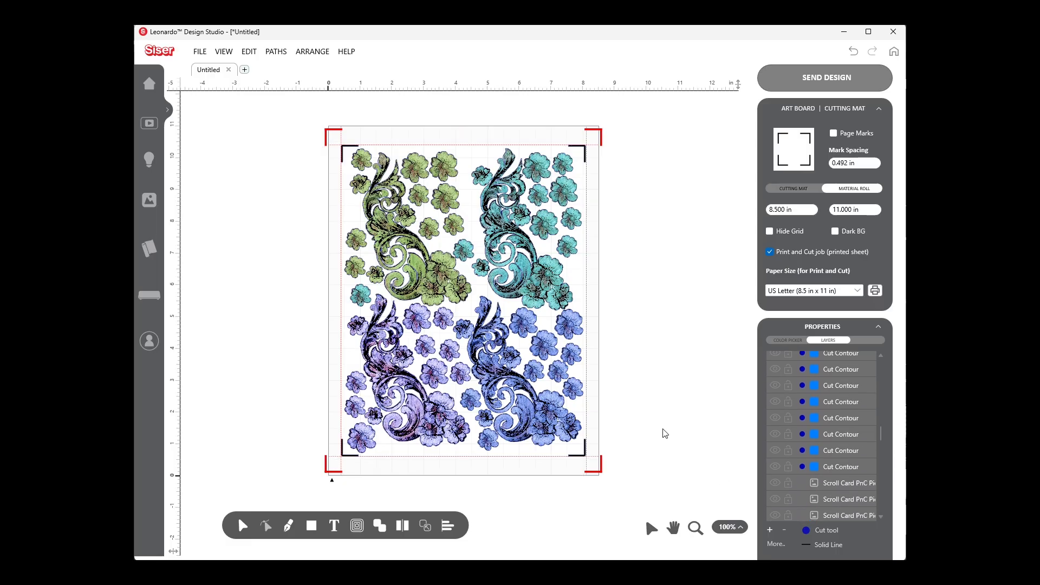
Delete the artwork's four printed corner marks, removing both the image and the cut contour of each one
click(582, 460)
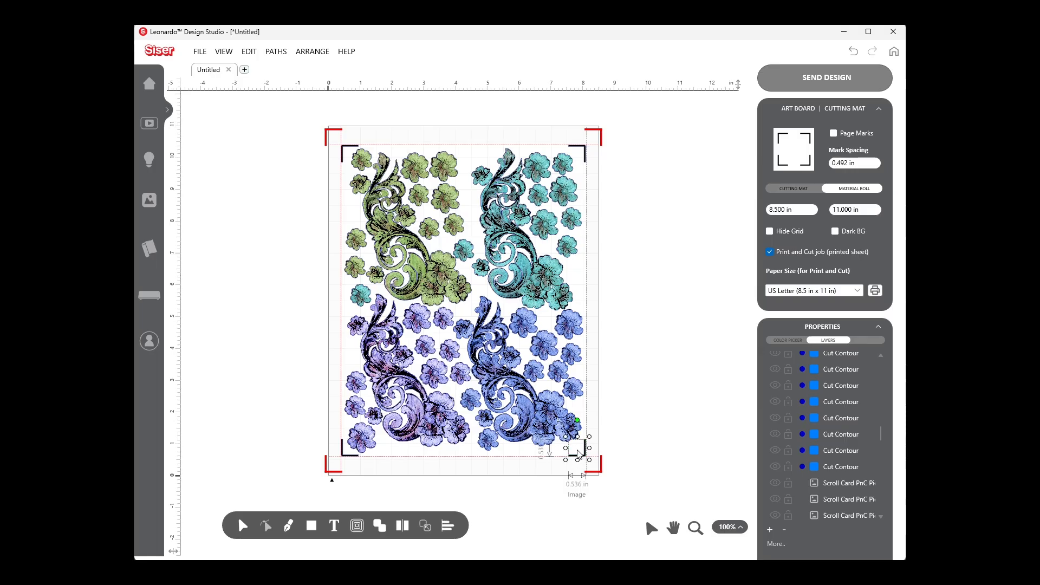
click(353, 499)
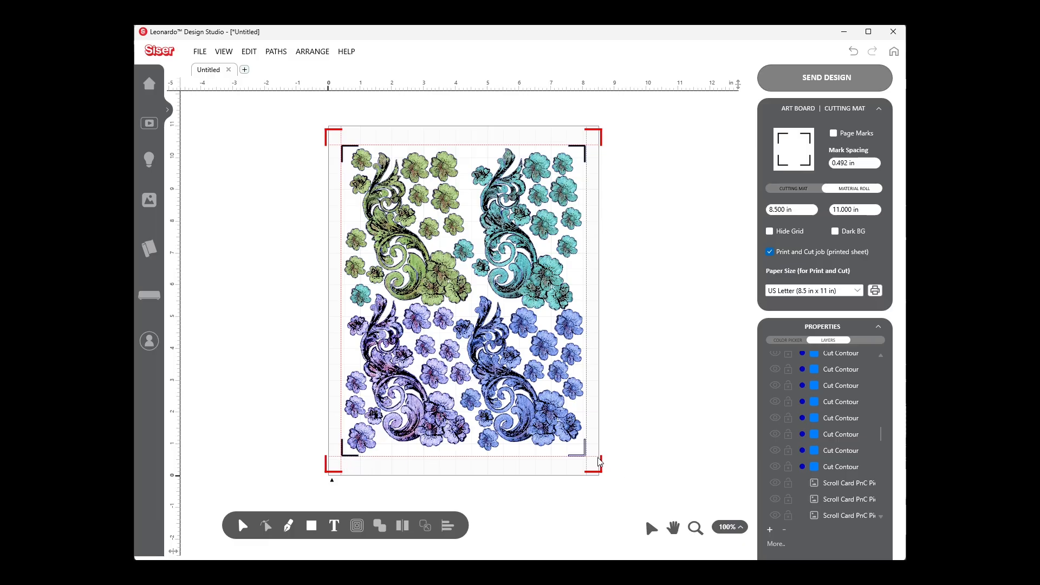
click(581, 455)
key(Delete)
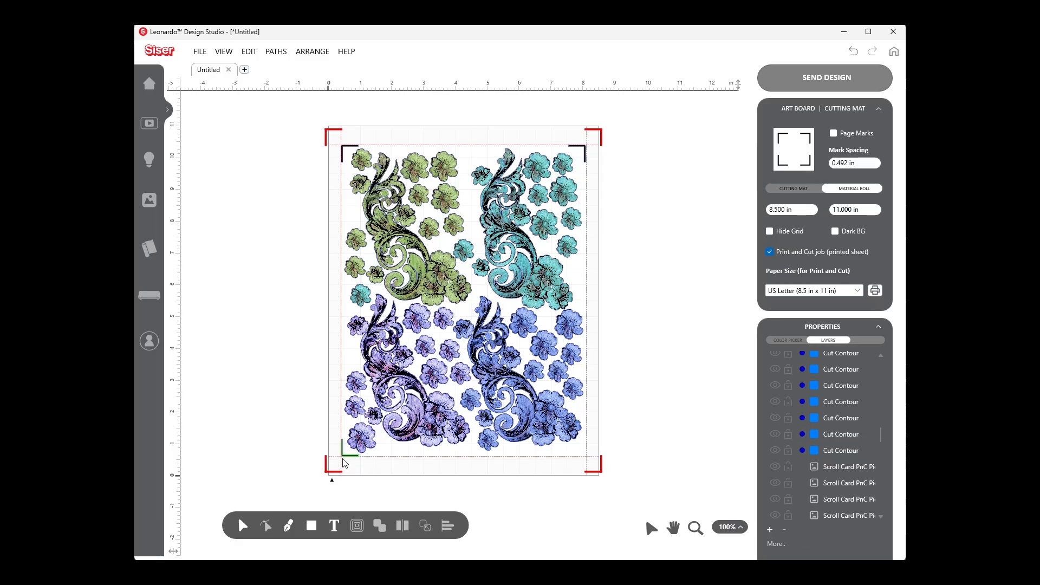
click(346, 455)
key(Delete)
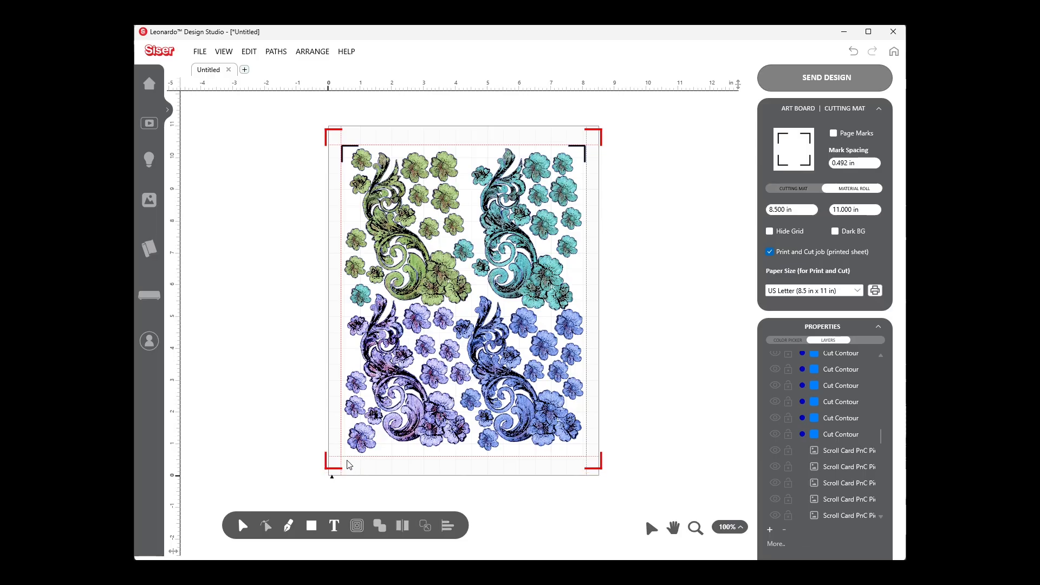
click(585, 154)
key(Delete)
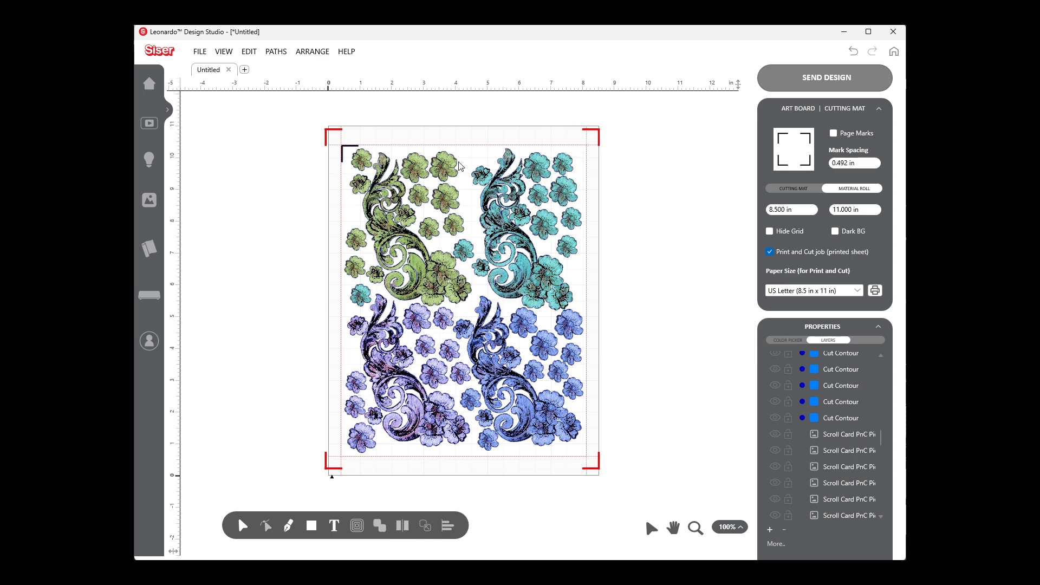
click(347, 147)
key(Delete)
click(349, 146)
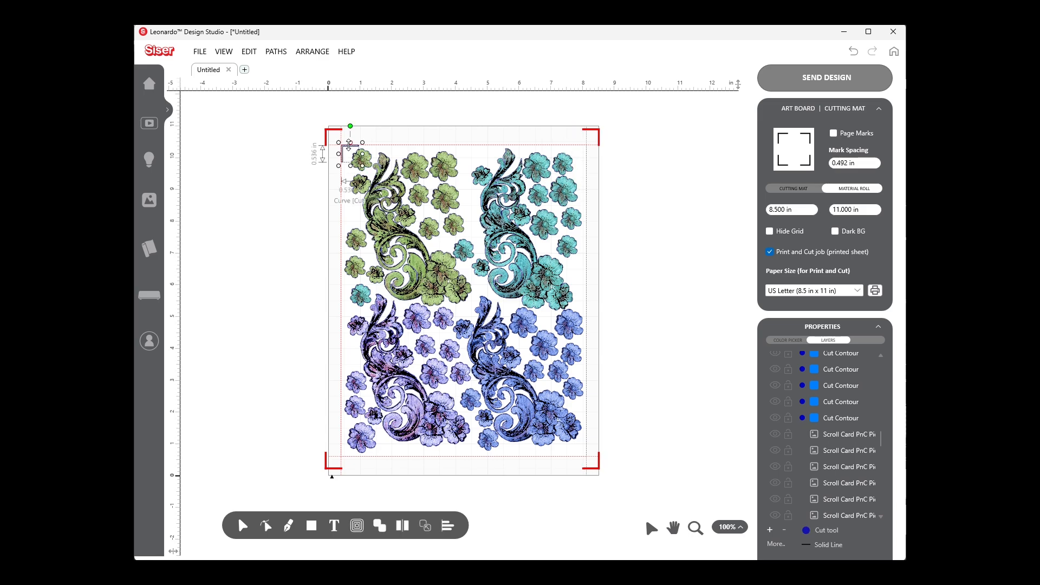
key(Delete)
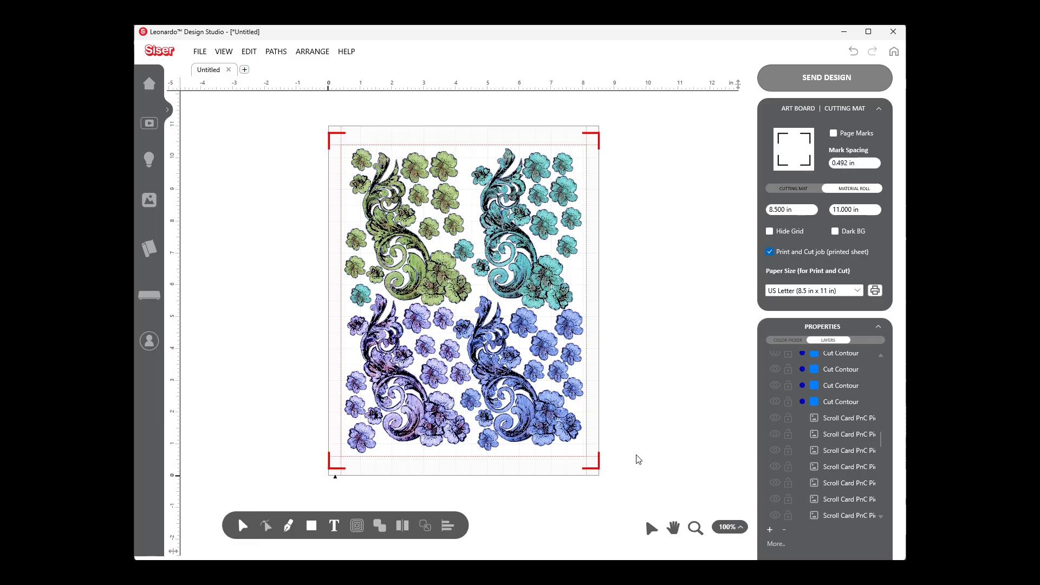
Group all the remaining scroll and flower images with their cut contours and deselect the group
key(ctrl+a)
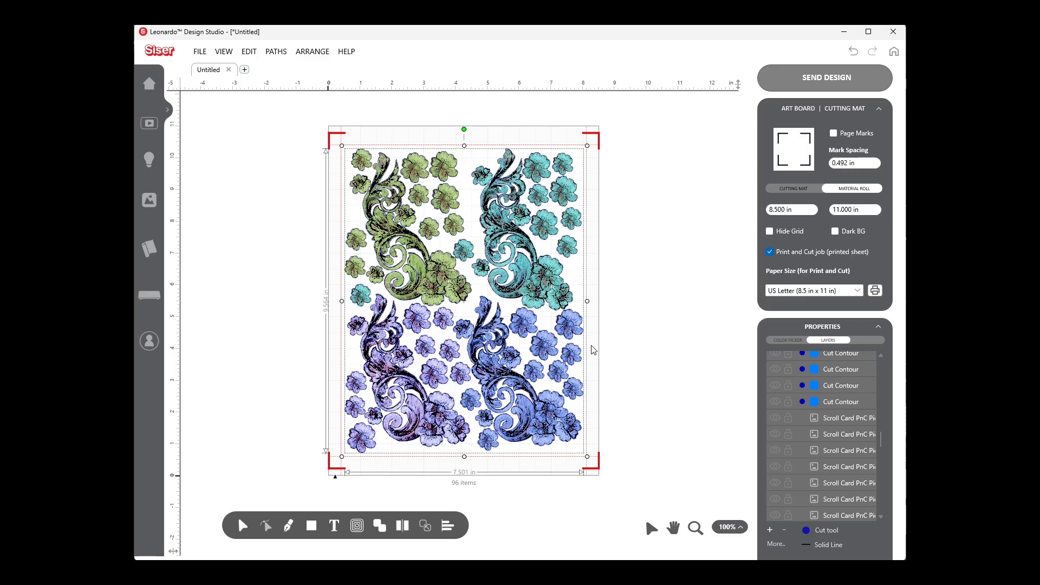
key(ctrl+g)
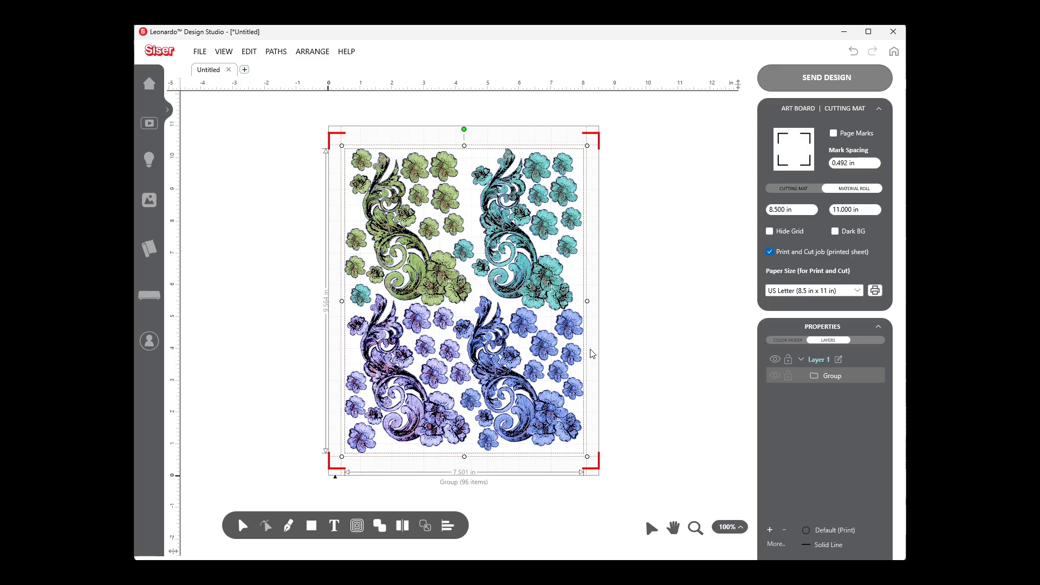
click(641, 269)
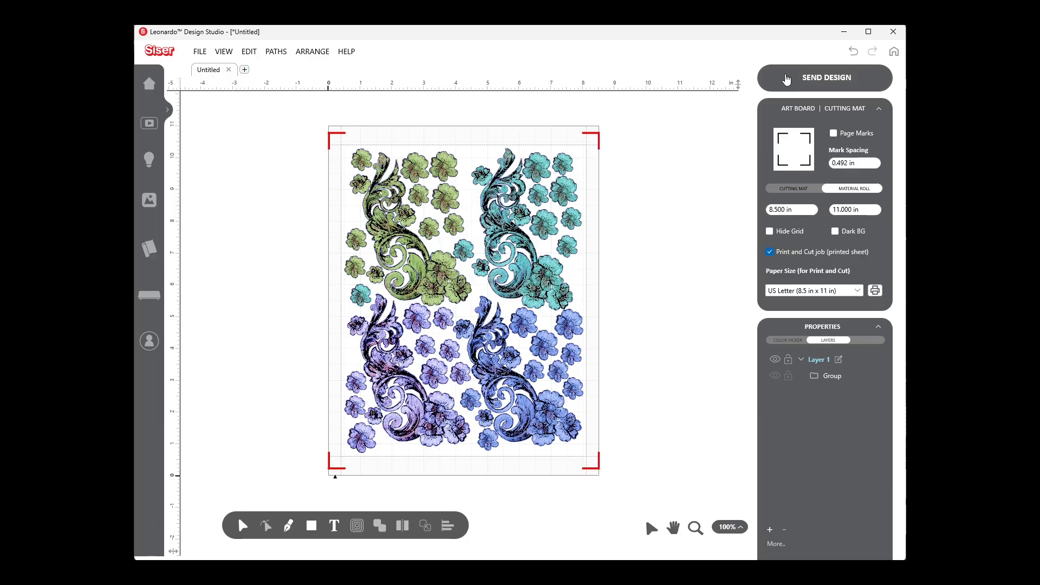
Send all the artwork without page marks, examine its cutting contours, and return to the design
click(801, 80)
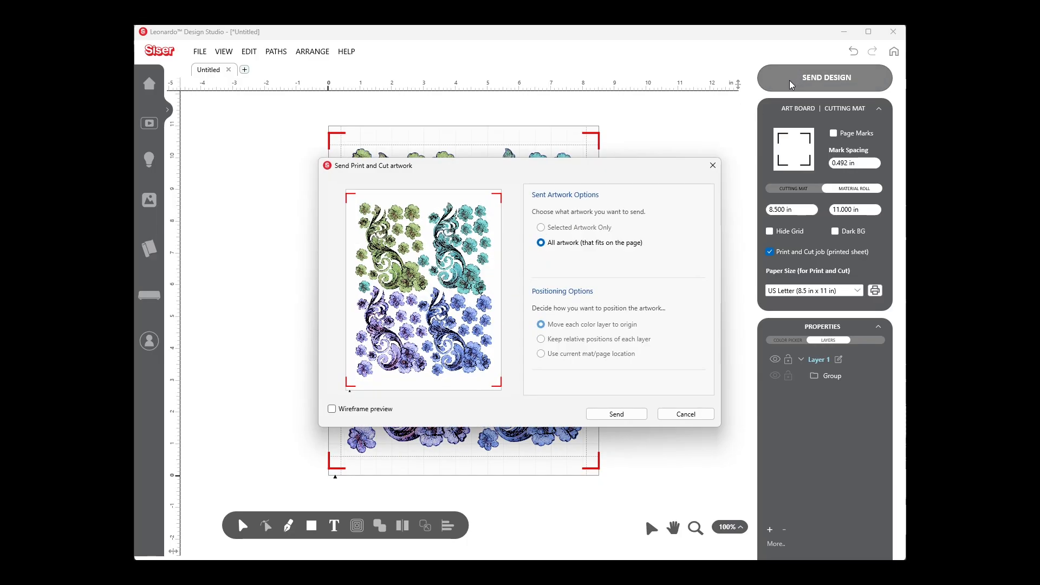
click(613, 414)
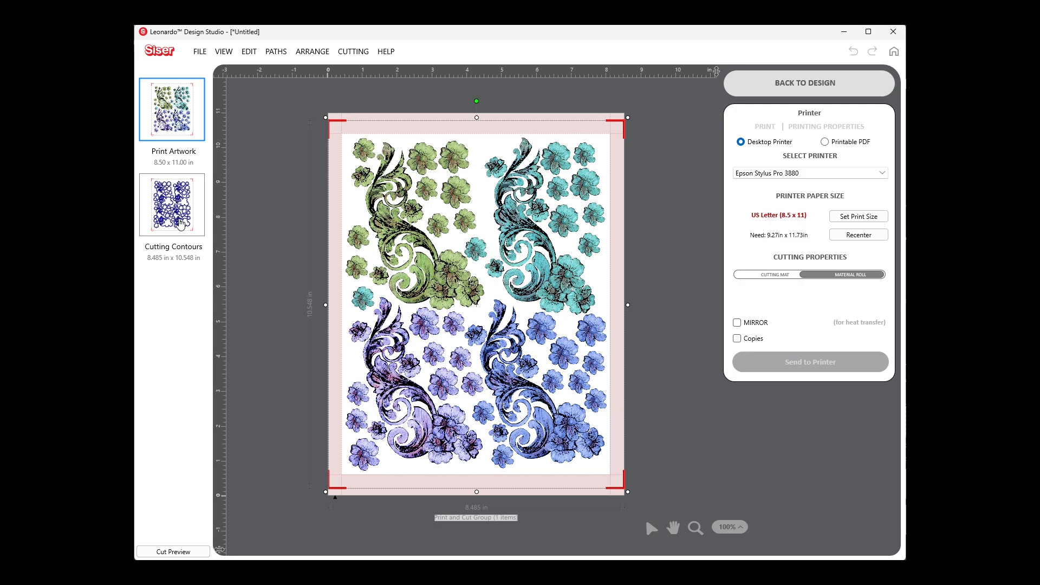
click(179, 221)
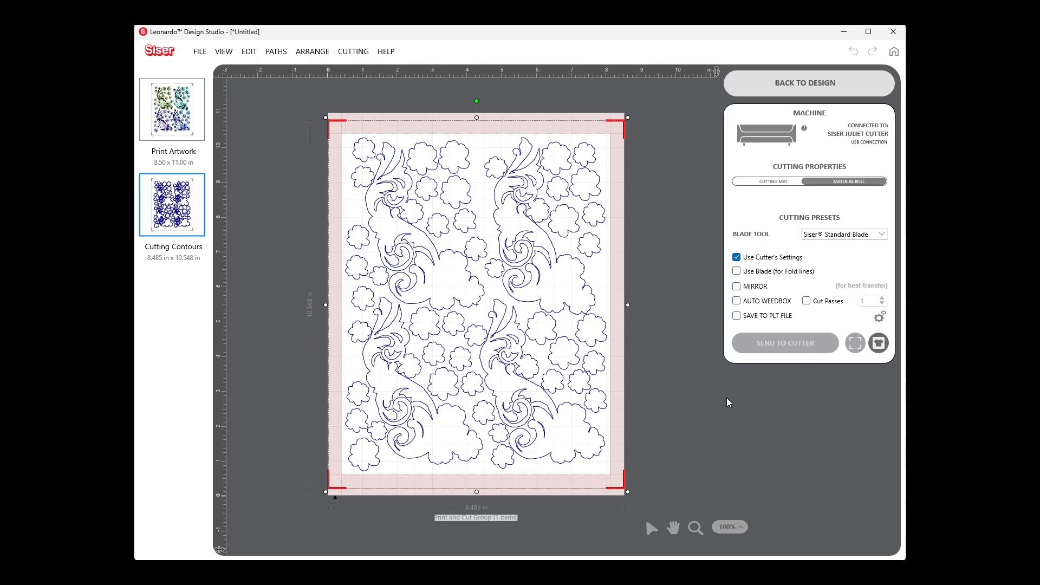
click(781, 86)
Turn on the page marks around the grouped artwork and send all the artwork as a Print and Cut job
click(834, 133)
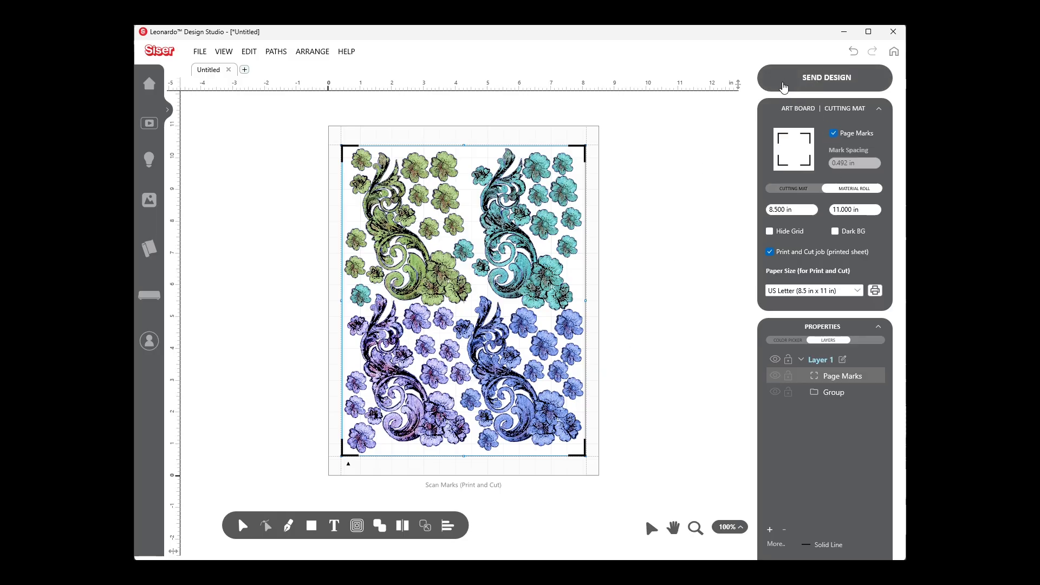
click(784, 89)
click(615, 414)
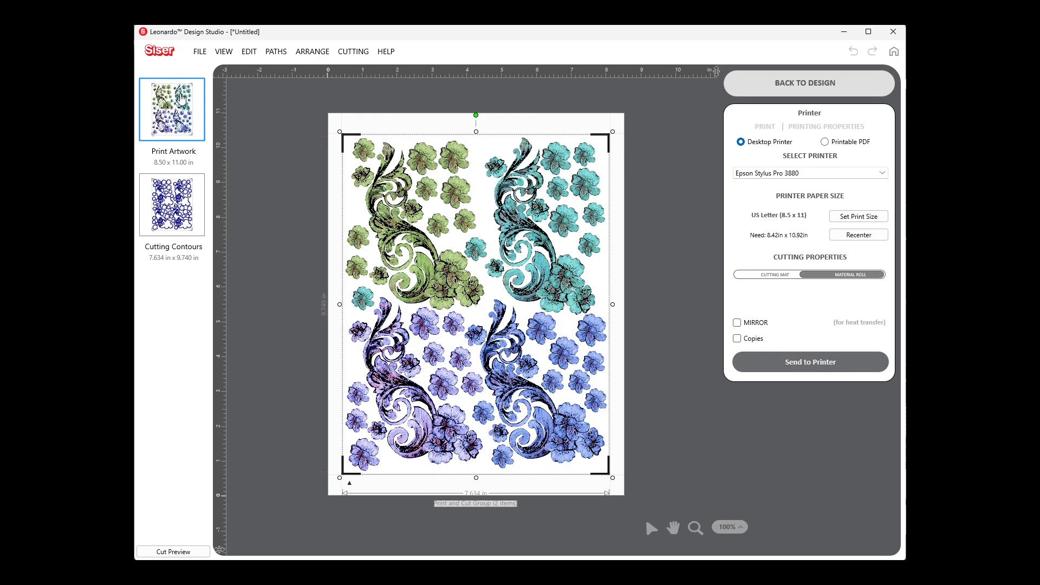
Start sending the cutting contours to the Siser Juliet cutter, choosing Advance to end of cut (long jobs) as the finish
click(172, 224)
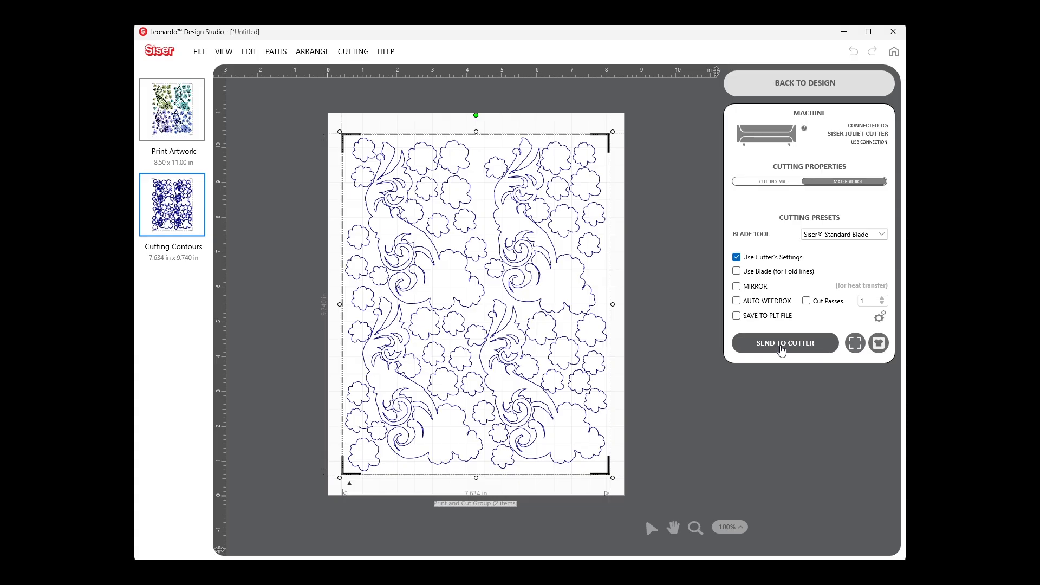
click(781, 349)
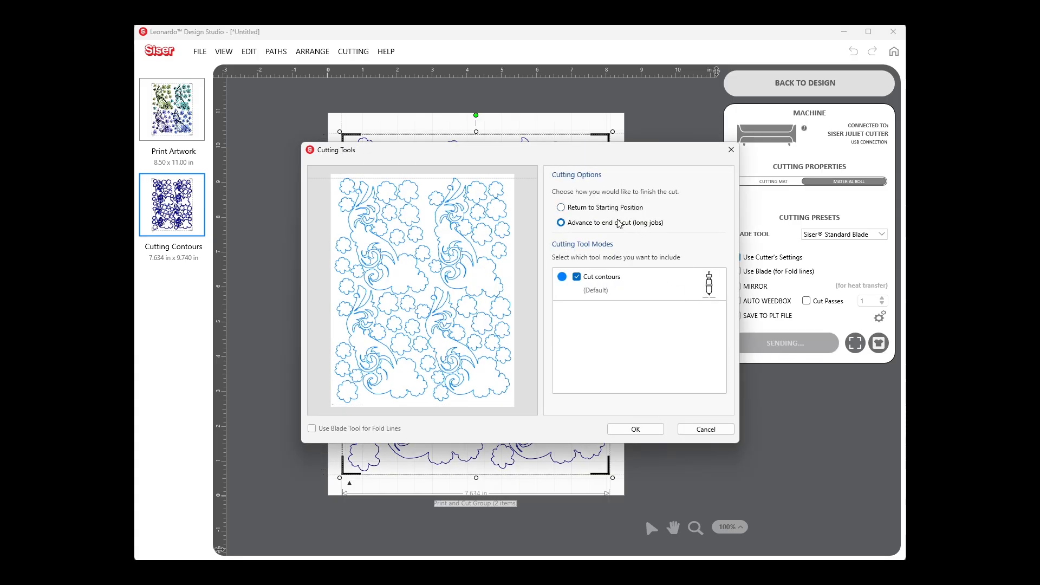
click(652, 224)
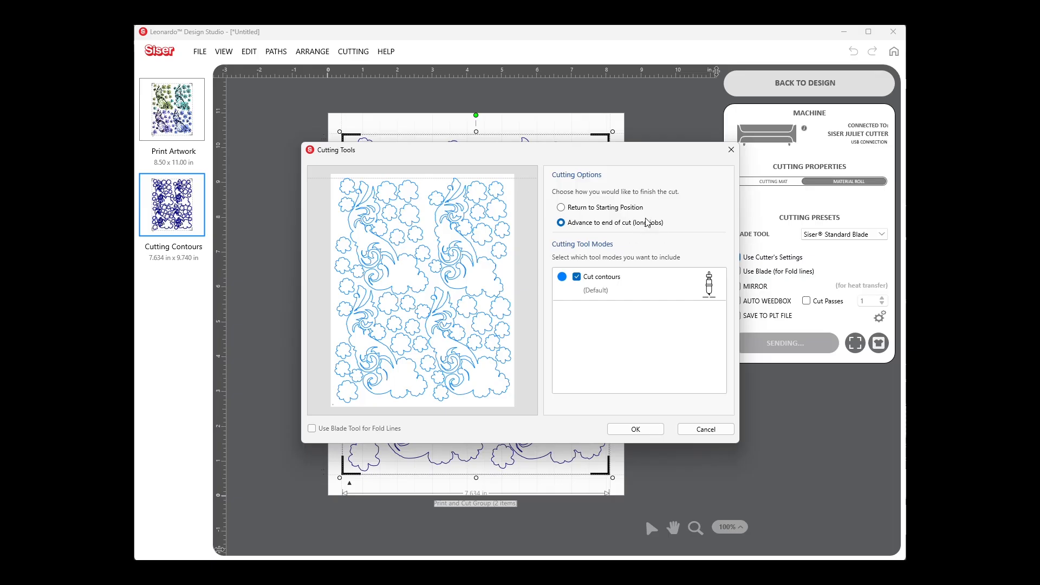